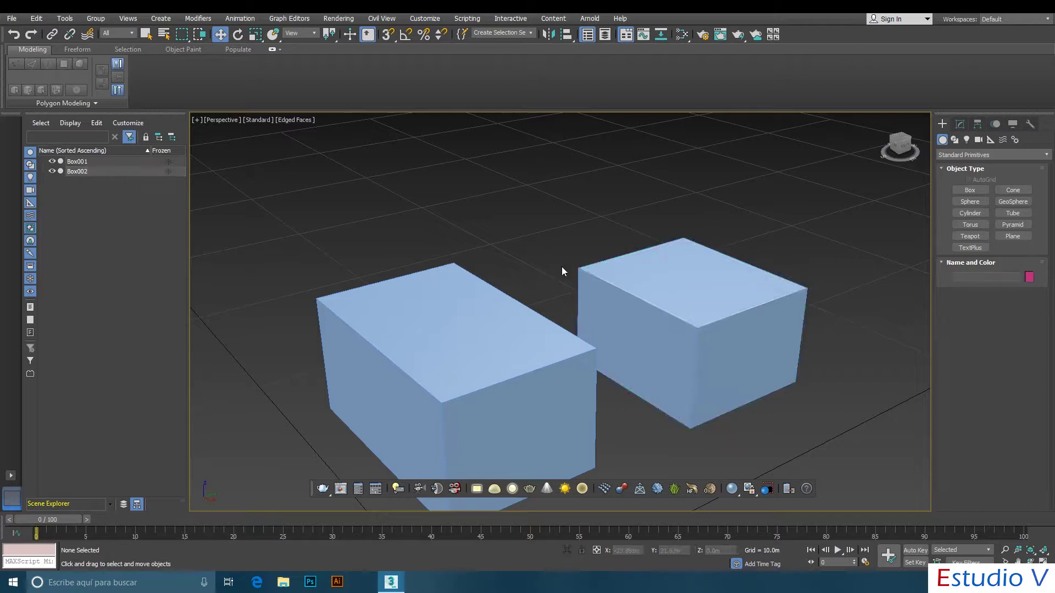
Convert the left box, Box001, to an Editable Poly.
alt+middle_drag(563, 268, 526, 262)
click(519, 265)
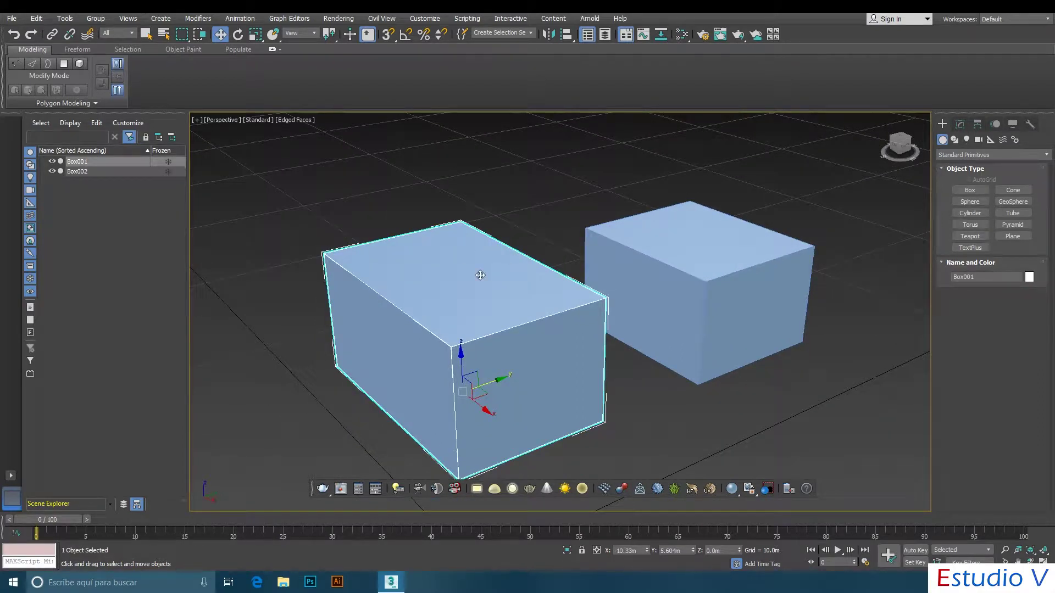
right_click(479, 272)
mouse_move(559, 387)
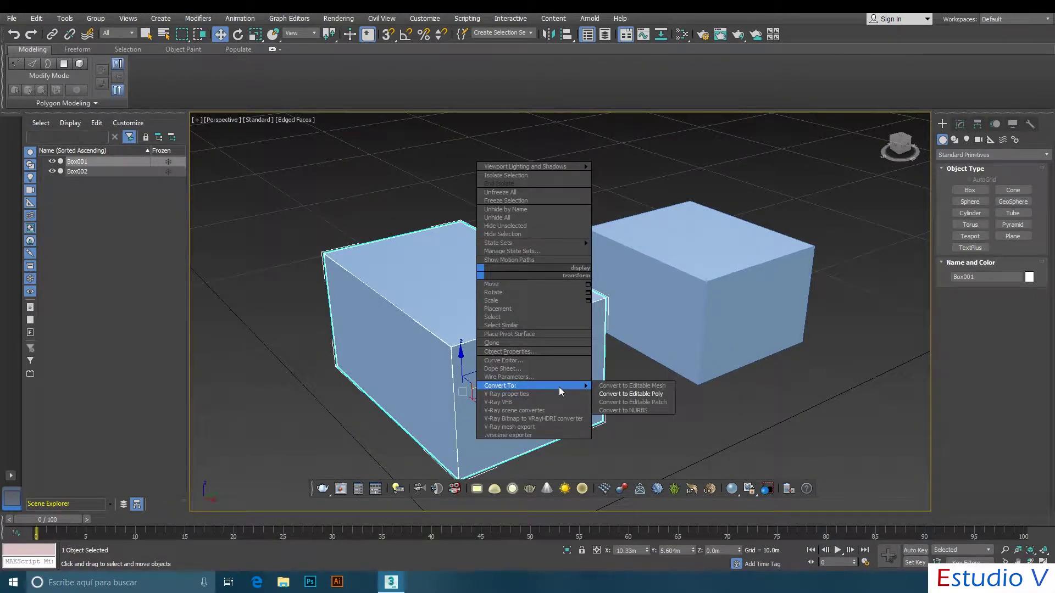
click(621, 394)
Convert the right box, Box002, to an Editable Poly as well.
click(649, 274)
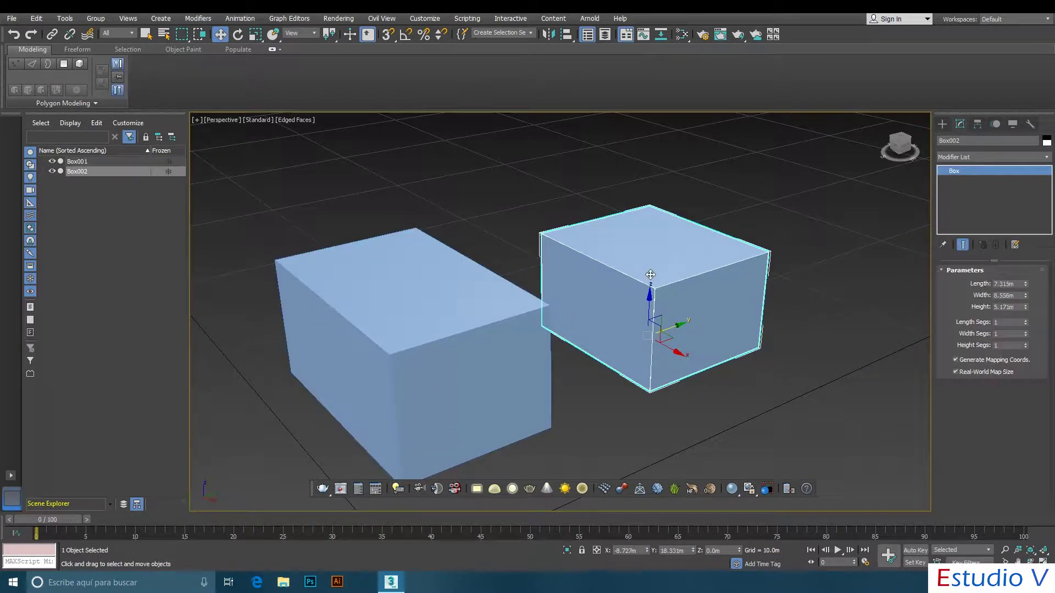
right_click(658, 242)
mouse_move(737, 358)
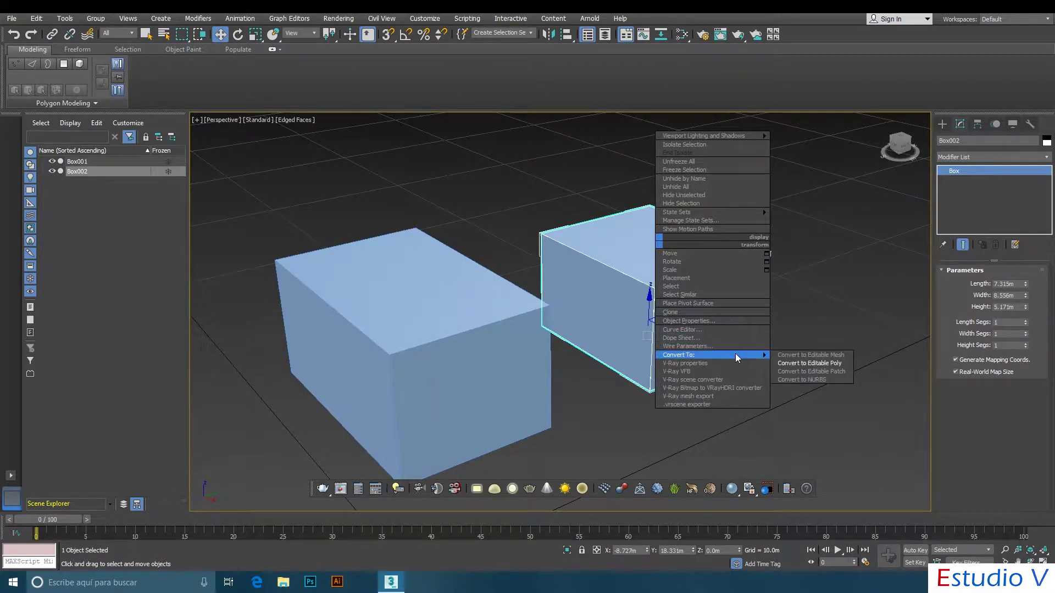
click(791, 364)
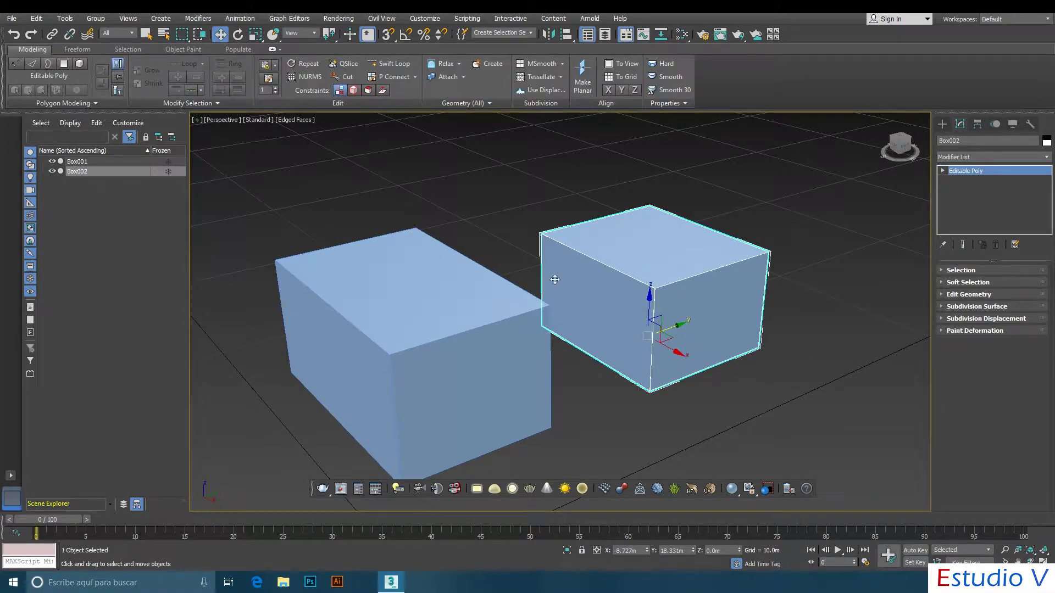
click(460, 280)
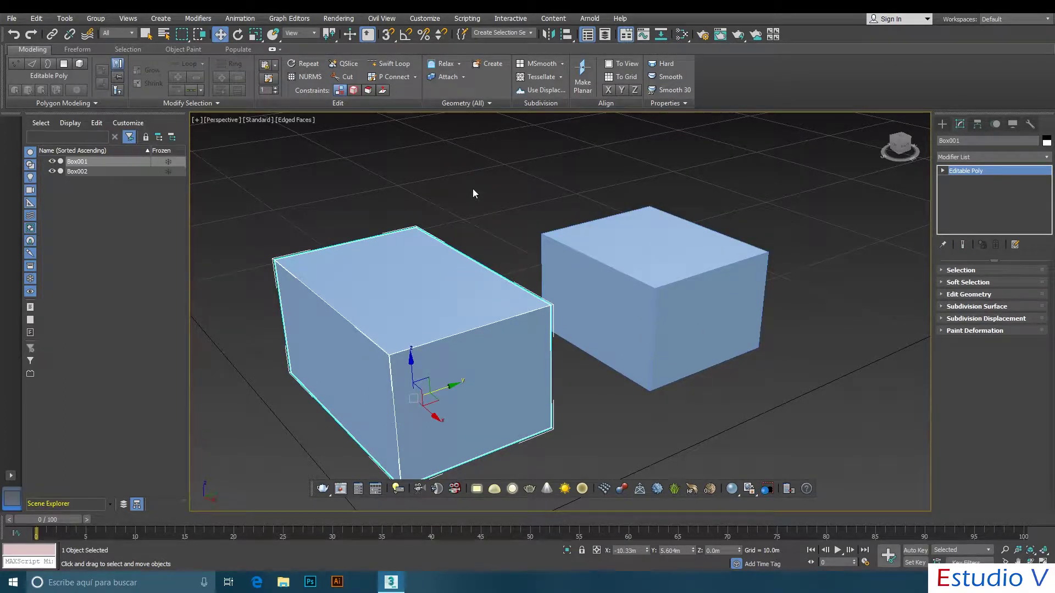
Attach Box002 into Box001 and switch to Polygon sub-object mode.
middle_drag(473, 189, 499, 199)
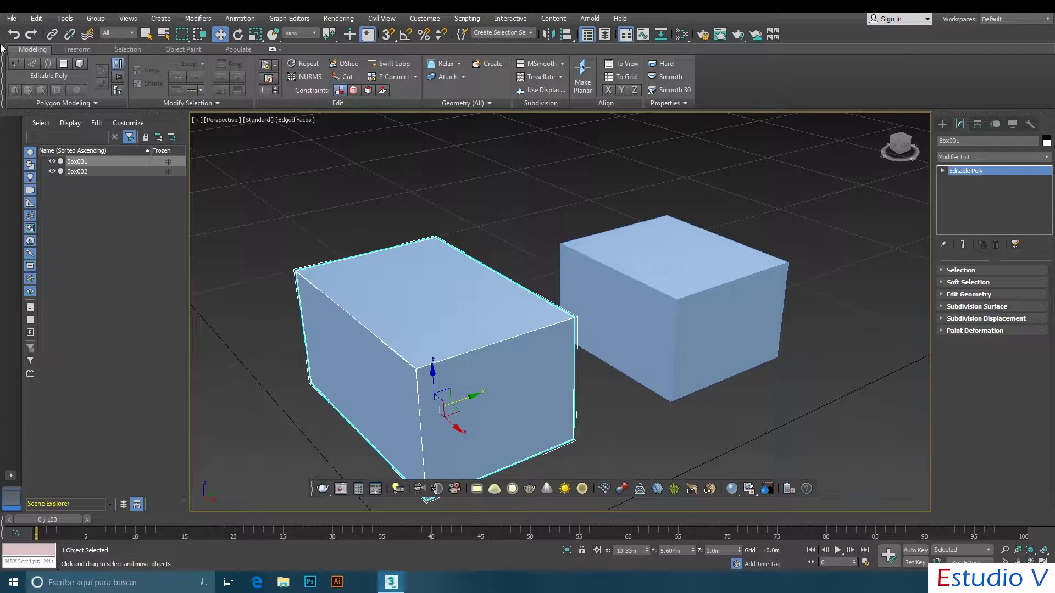
click(454, 80)
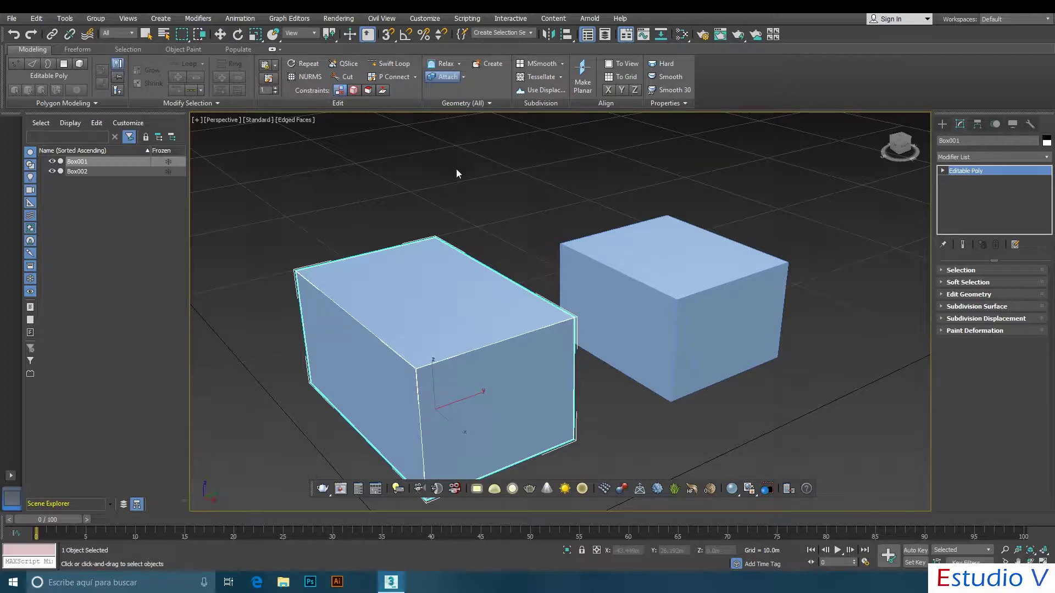
click(613, 260)
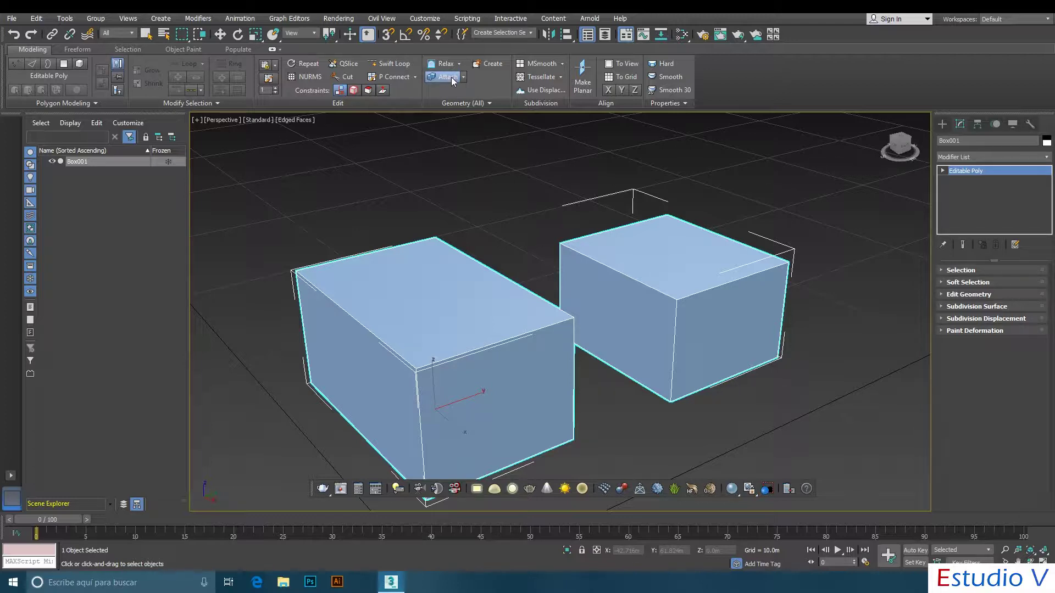
click(69, 64)
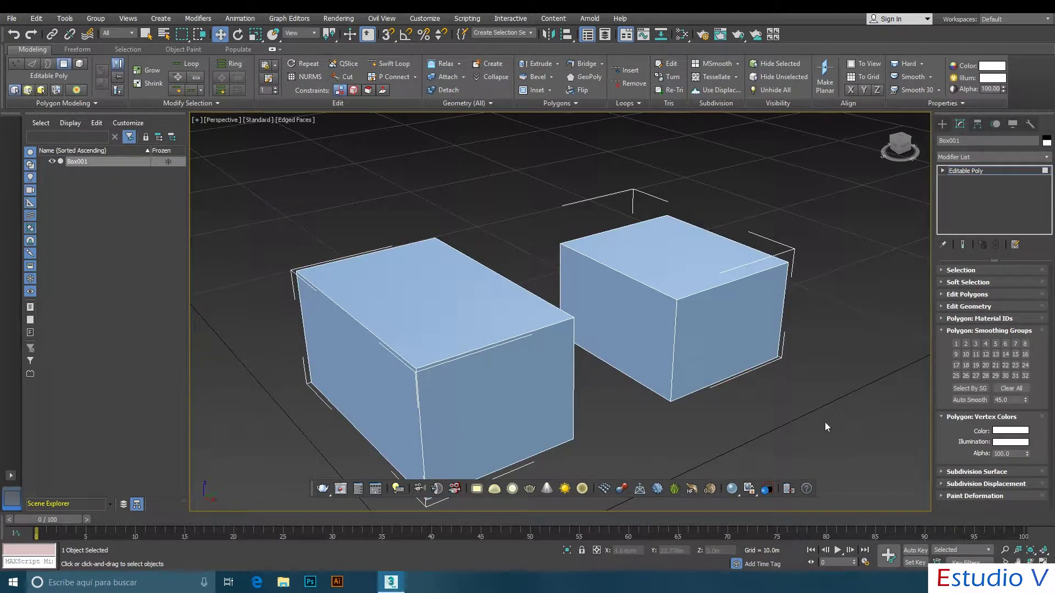
Detach the right box's polygons from Box001 as a separate object named Object001.
alt+middle_drag(802, 385, 830, 404)
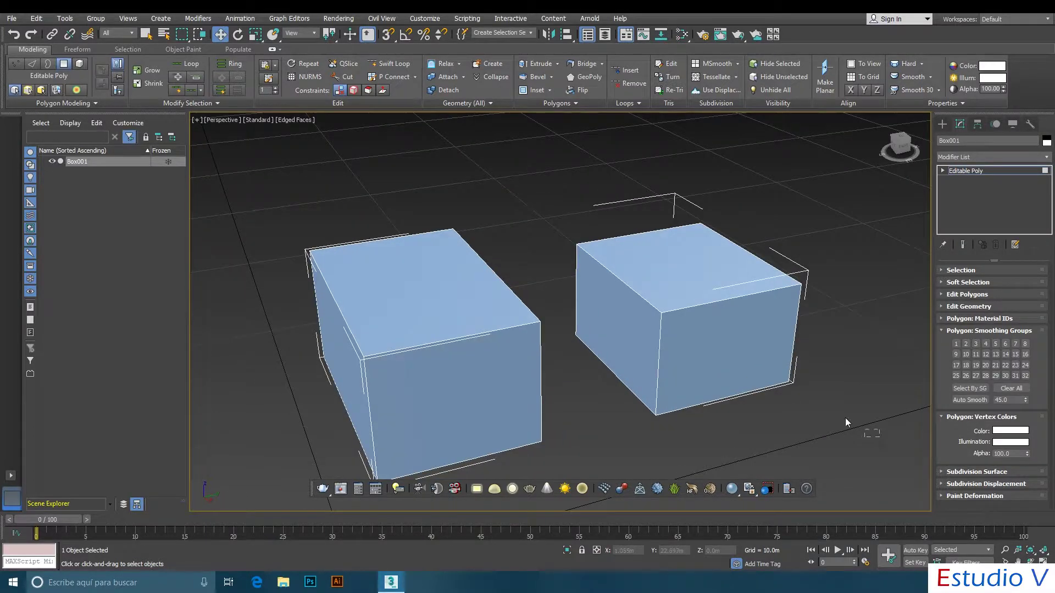
drag(574, 185, 563, 181)
alt+middle_drag(562, 180, 588, 199)
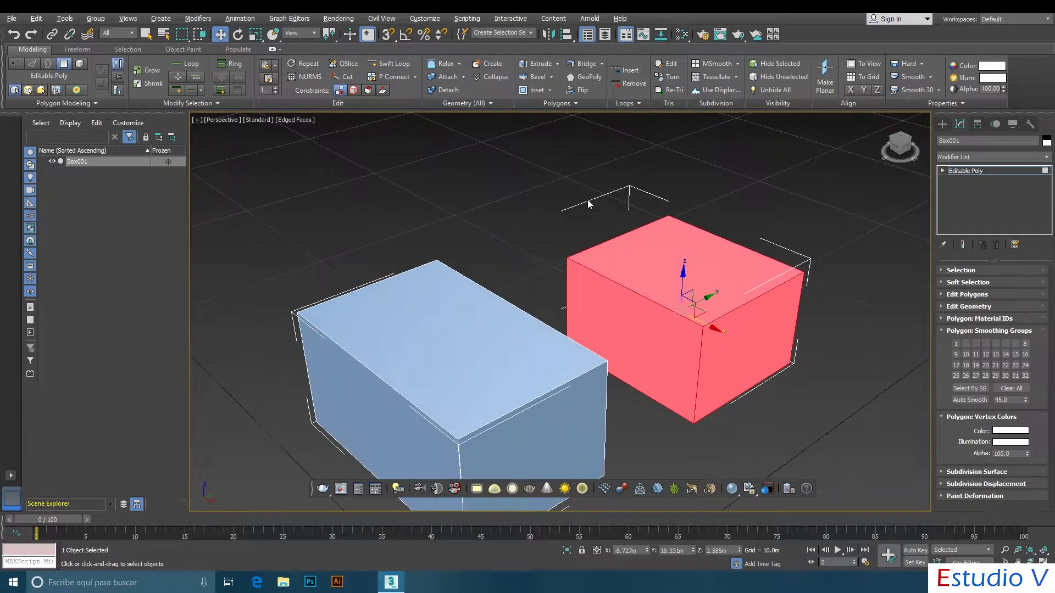
click(442, 90)
drag(488, 193, 438, 170)
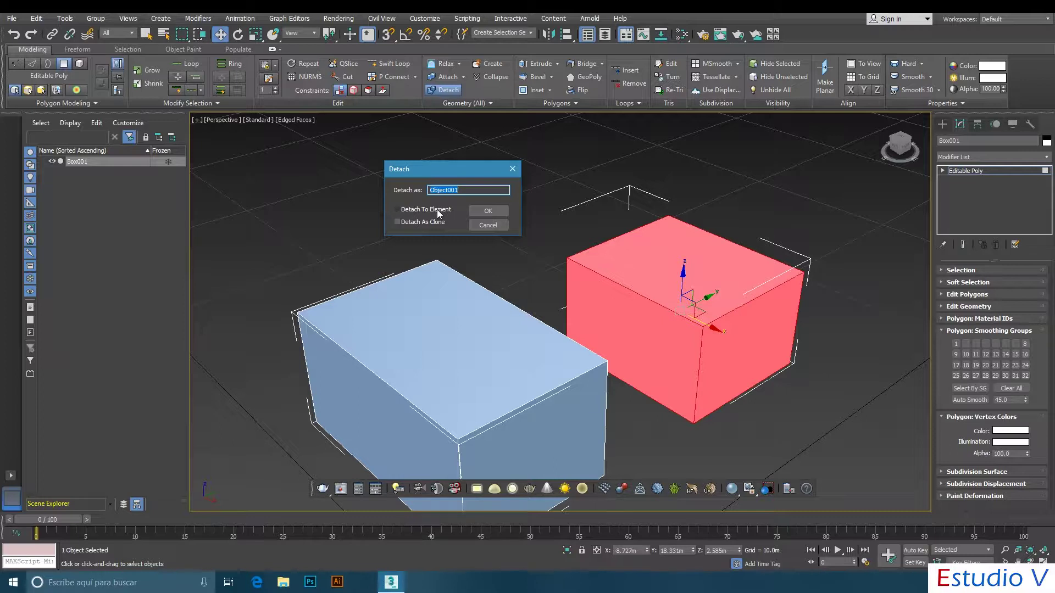
click(504, 214)
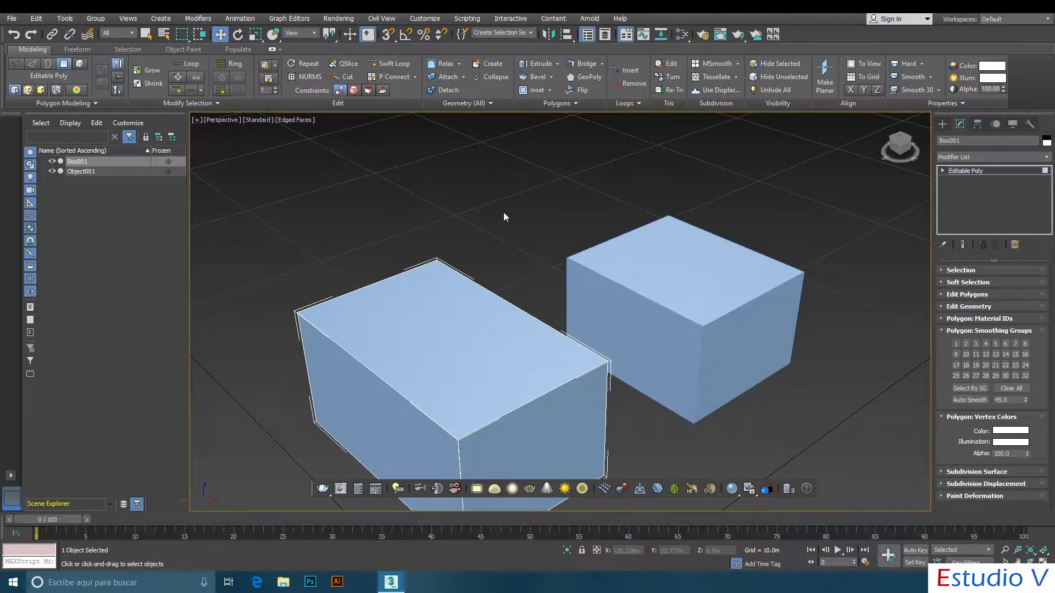
click(943, 125)
click(641, 282)
click(396, 329)
Attach Object001 back into Box001 from the Modify panel, then switch to Polygon mode.
click(622, 271)
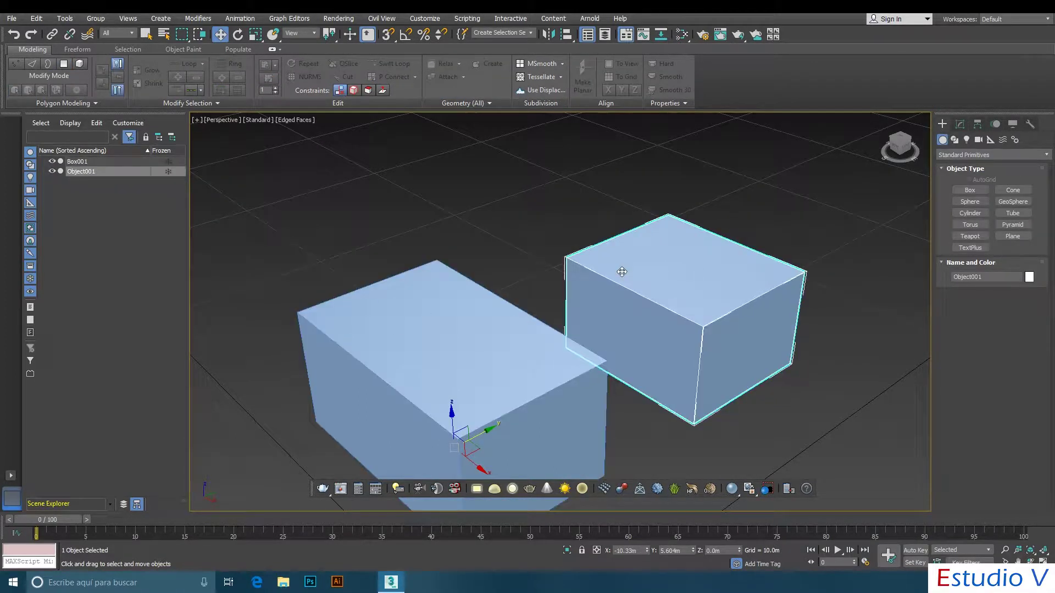
click(449, 302)
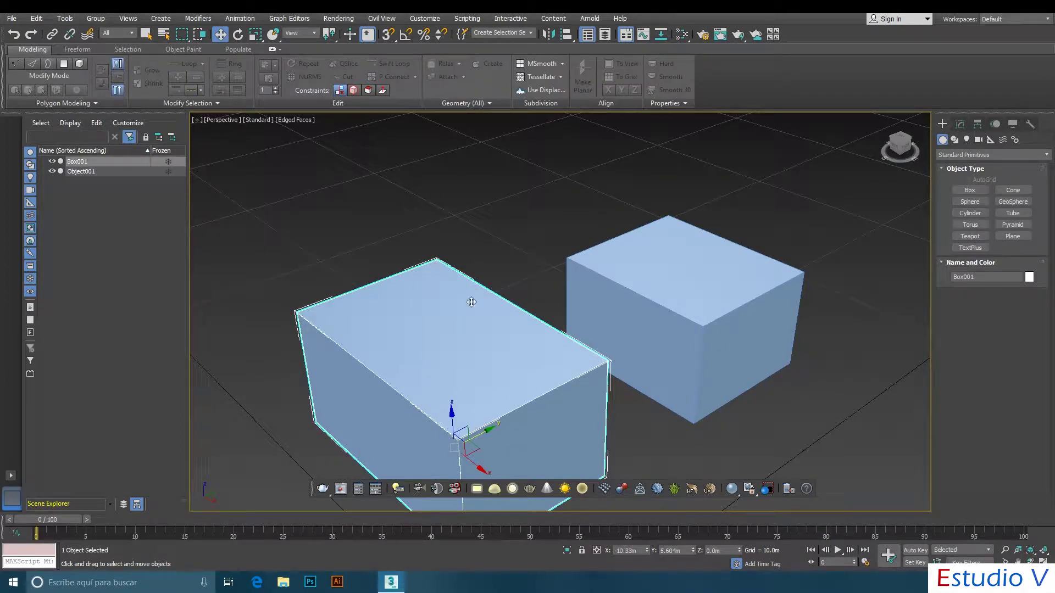
click(959, 124)
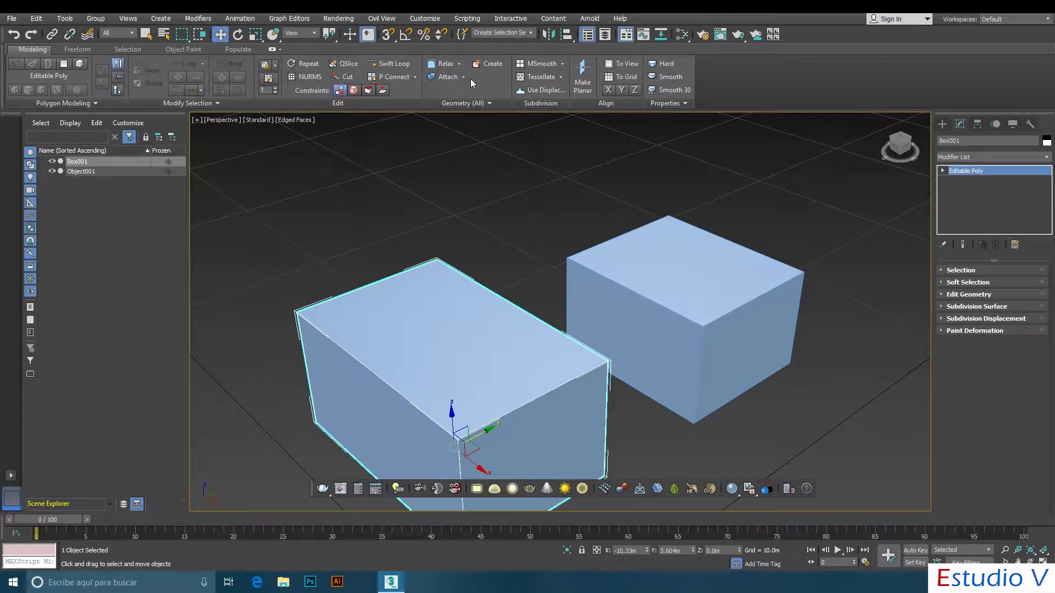
click(448, 76)
click(678, 309)
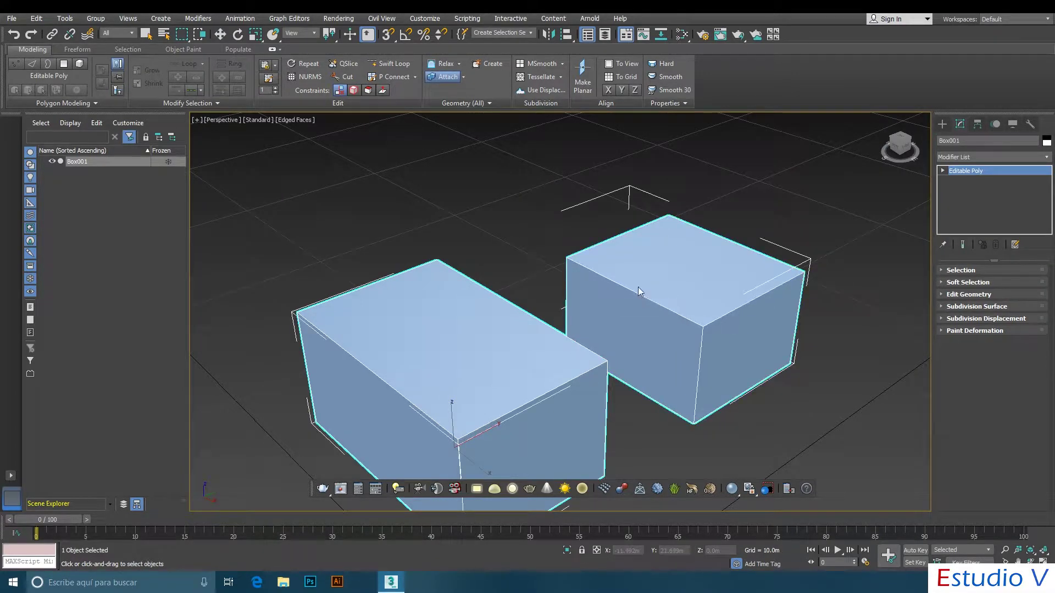
alt+middle_drag(653, 259, 631, 305)
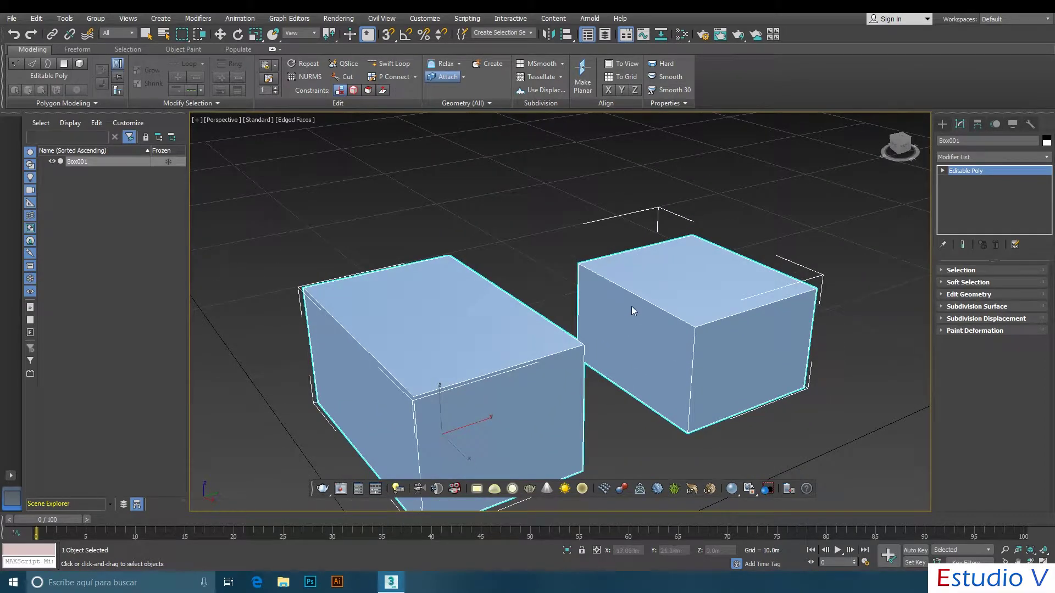
click(64, 64)
Delete the facing side polygons of both boxes where they meet.
key(w)
click(632, 330)
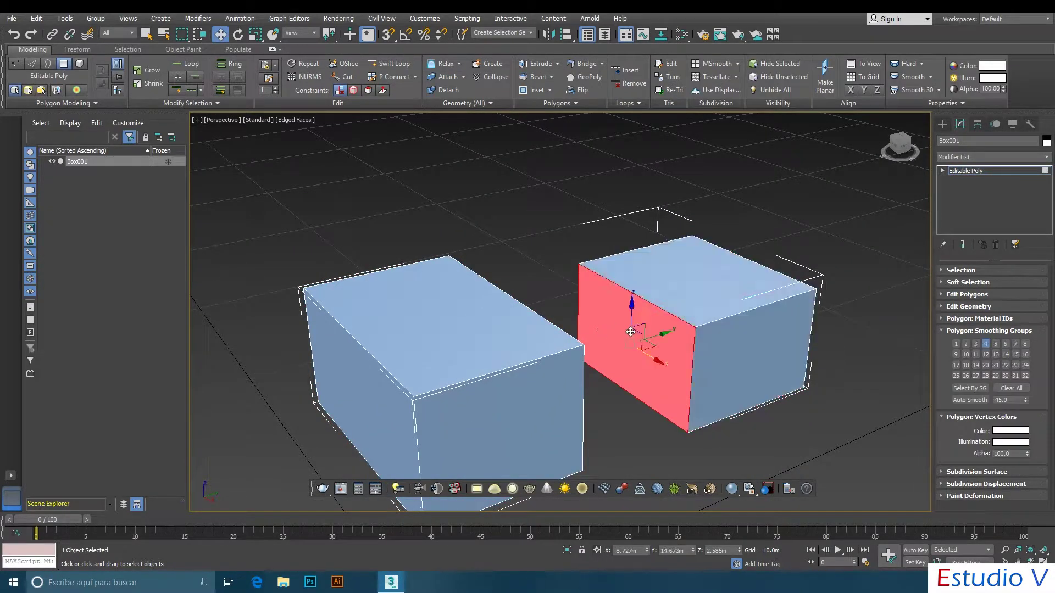
key(Delete)
alt+middle_drag(642, 317, 500, 303)
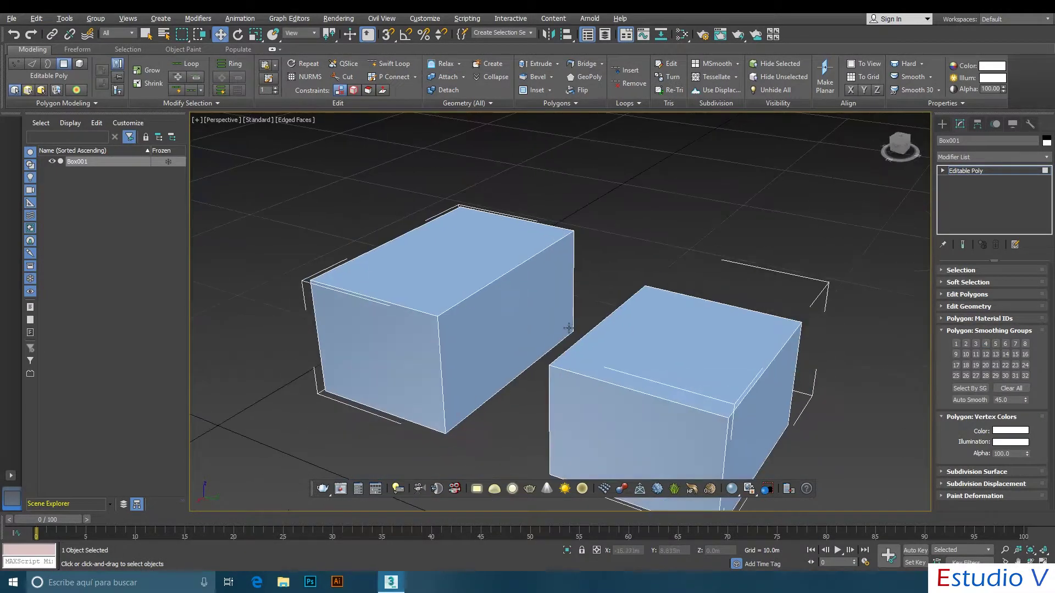
click(500, 301)
key(Delete)
alt+middle_drag(573, 316, 606, 322)
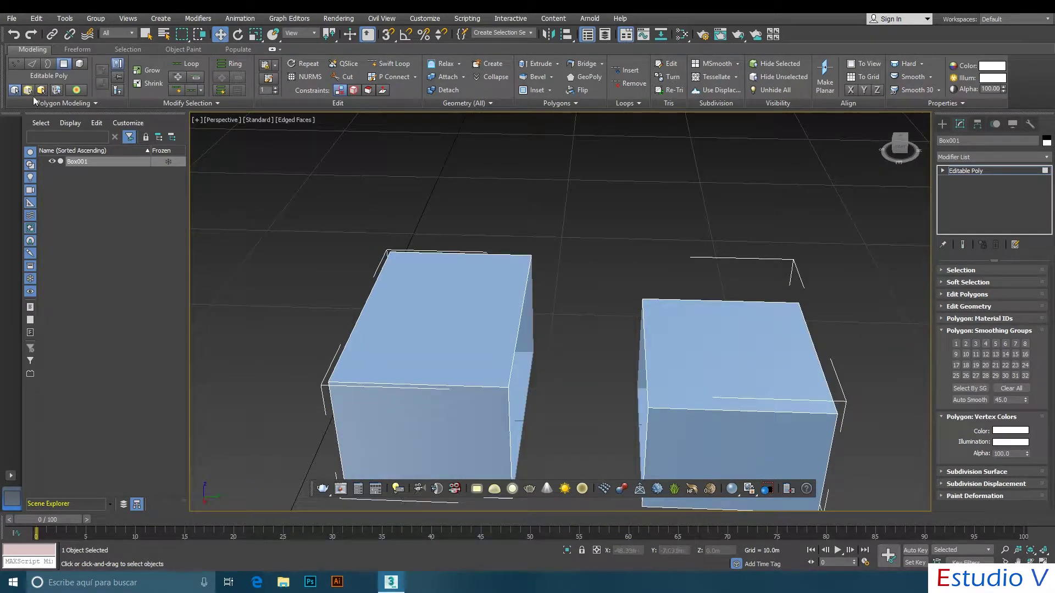
In Vertex mode, drag a vertex on the right box's inner edge left toward the left box.
click(16, 63)
click(636, 386)
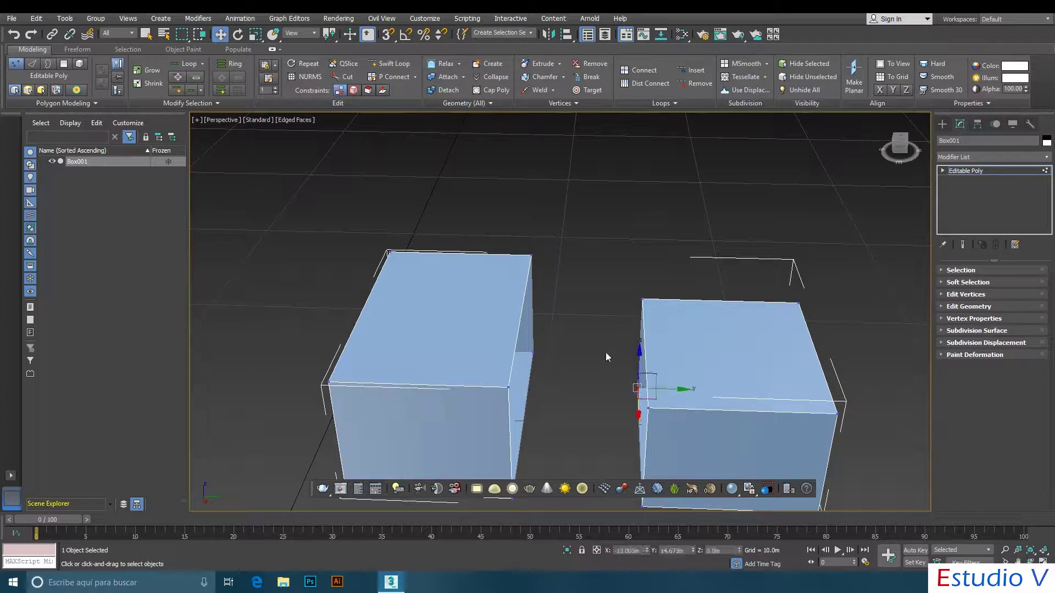
scroll(604, 352, up, 4)
drag(675, 396, 622, 380)
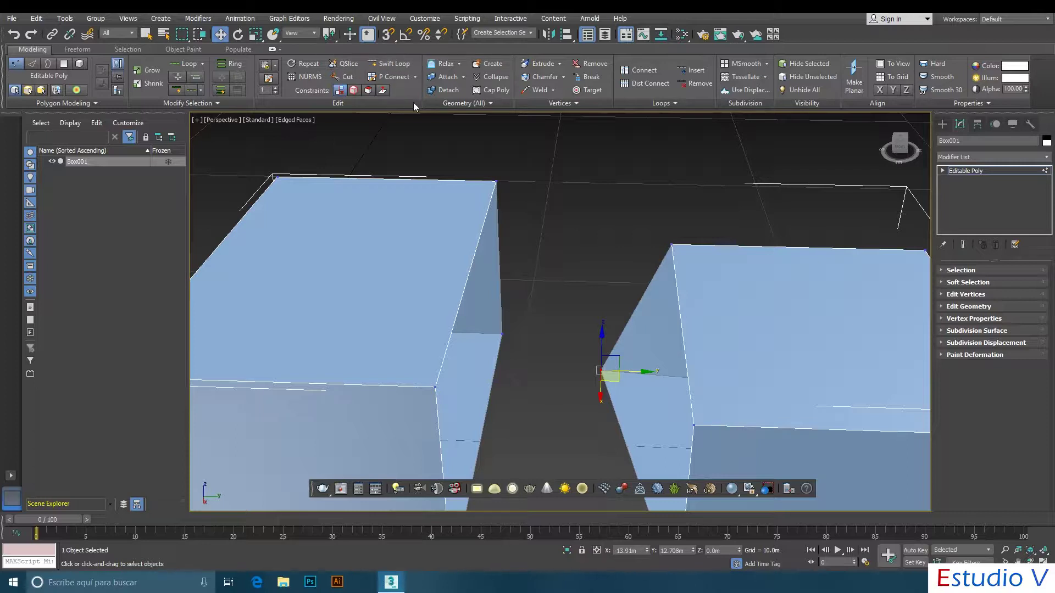
Enable vertex snapping and snap the first inner vertex onto the left box's corner.
right_click(385, 35)
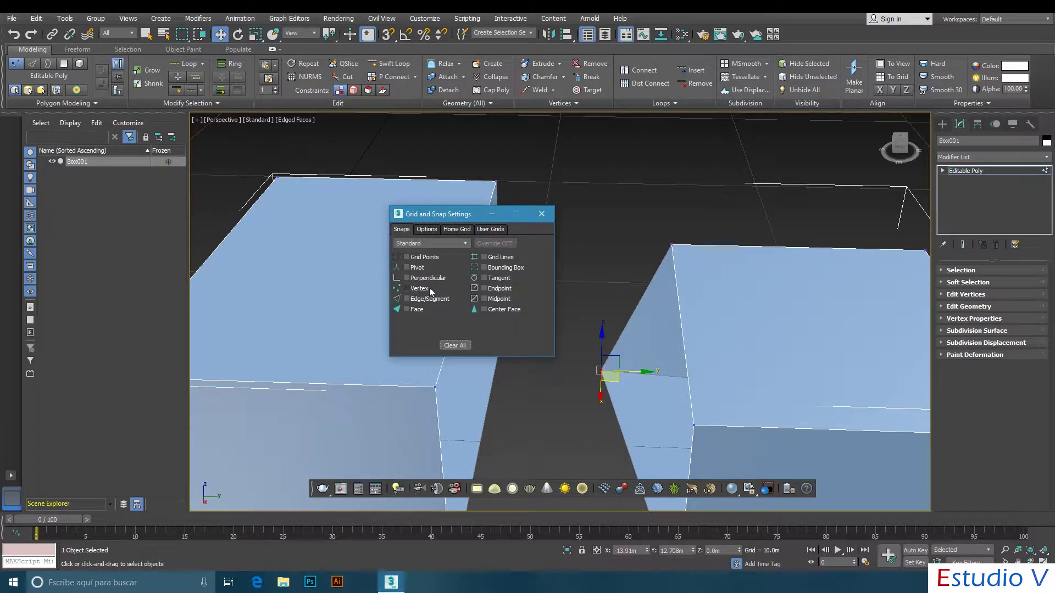
click(541, 214)
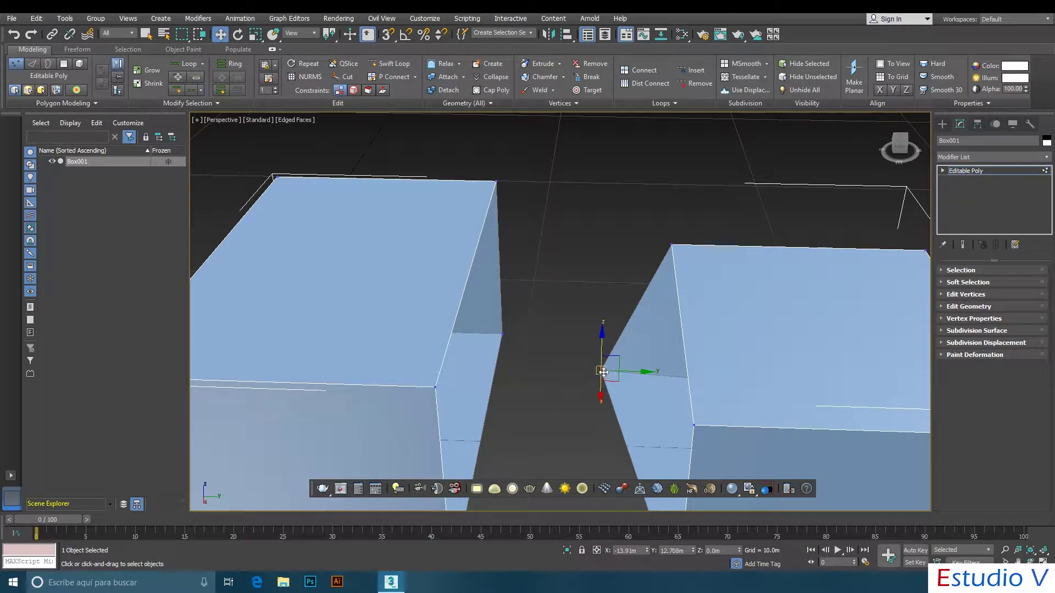
mouse_move(603, 372)
mouse_down()
mouse_move(534, 337)
mouse_move(609, 372)
mouse_move(544, 356)
mouse_up()
click(568, 363)
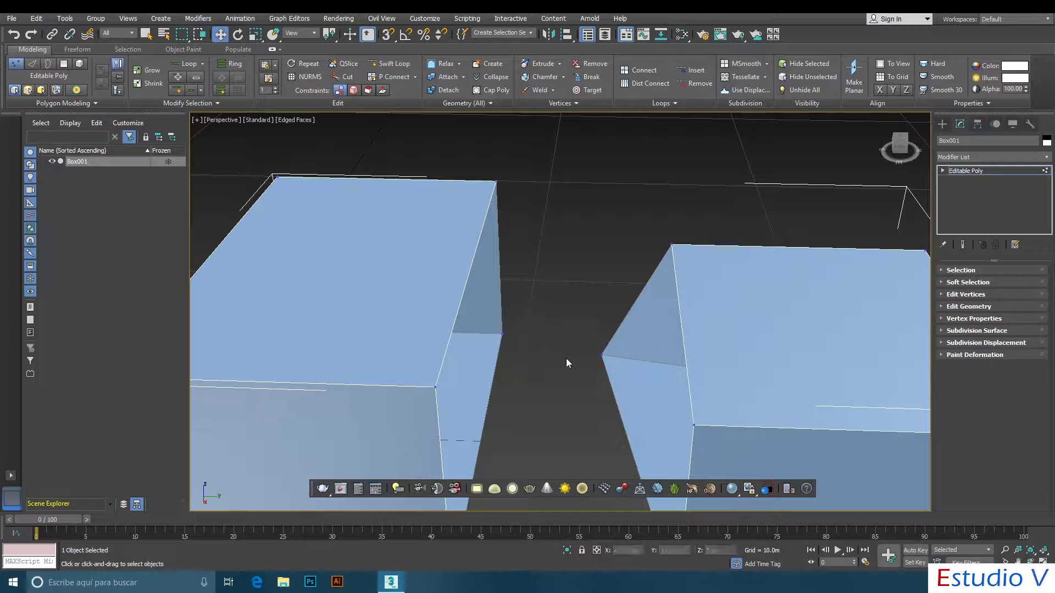
click(598, 356)
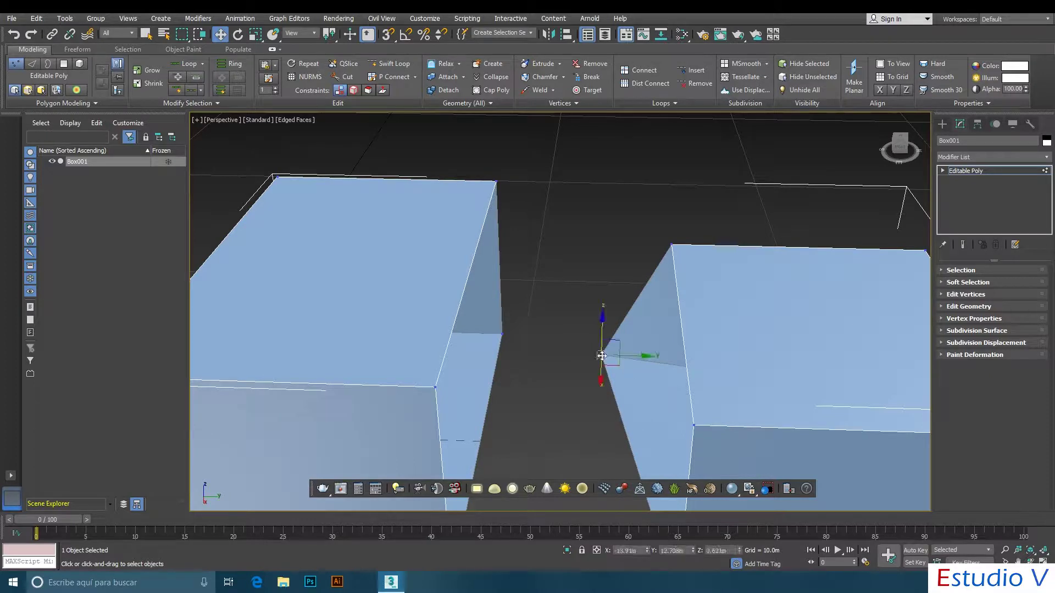
click(385, 37)
drag(604, 354, 507, 336)
click(565, 256)
Snap the top, front-corner and bottom inner vertices onto the left box's matching corners.
click(670, 244)
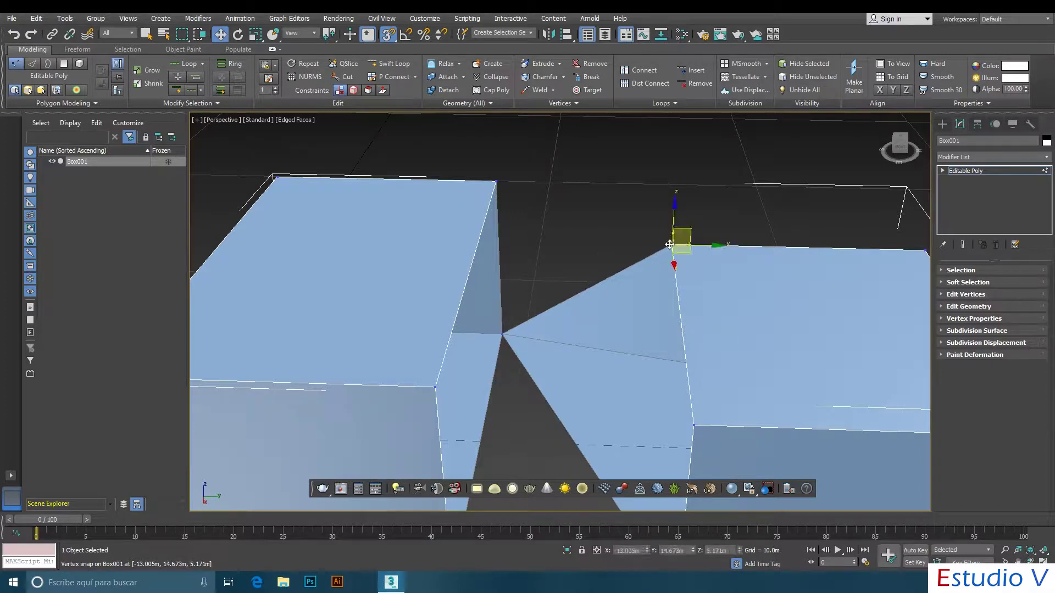
drag(670, 245, 497, 182)
scroll(573, 224, down, 3)
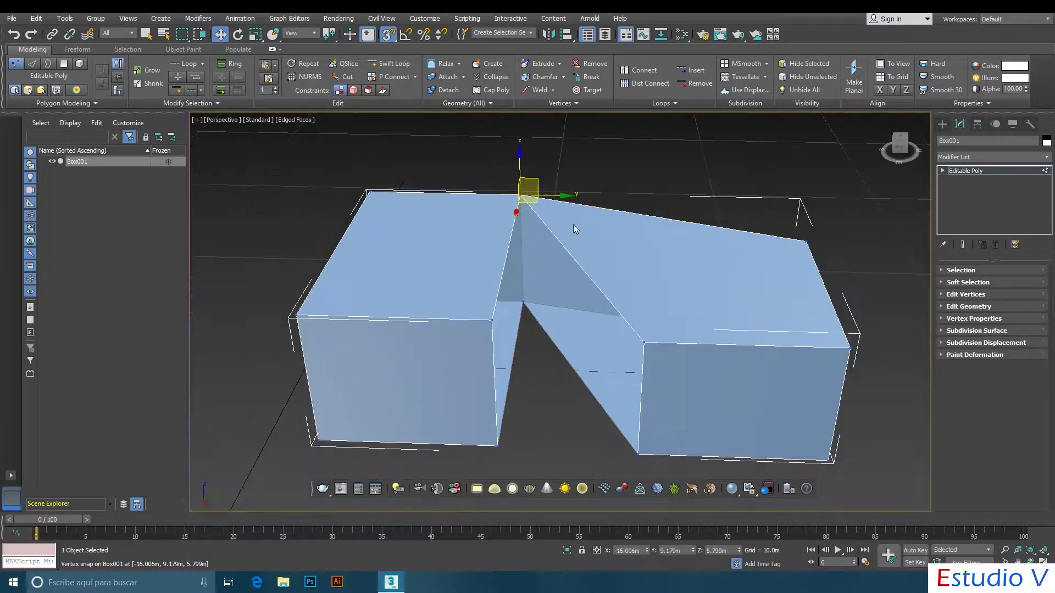
middle_drag(573, 224, 582, 222)
click(657, 330)
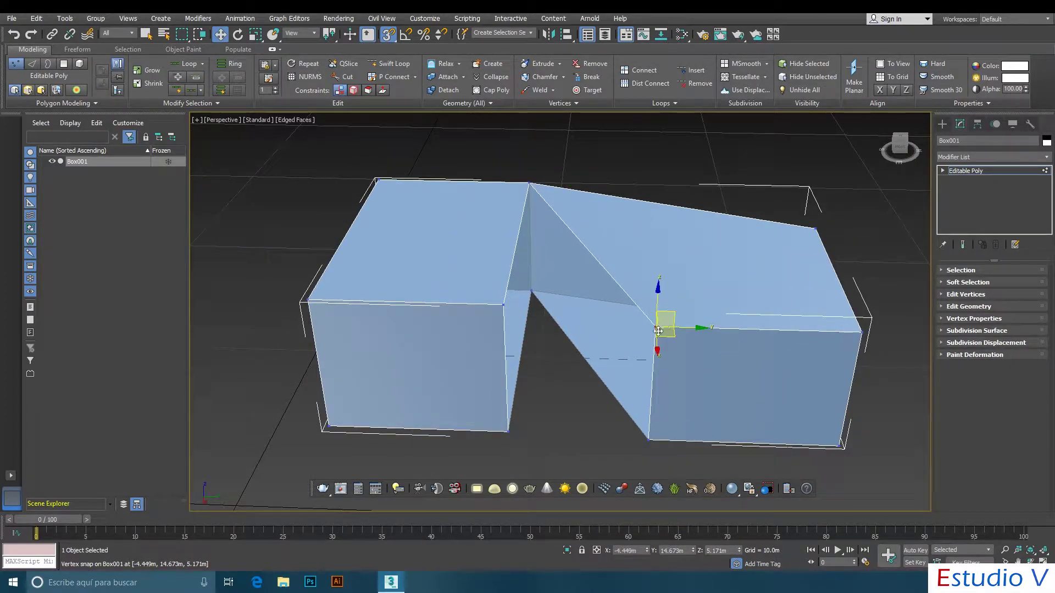
drag(658, 329, 503, 305)
click(610, 424)
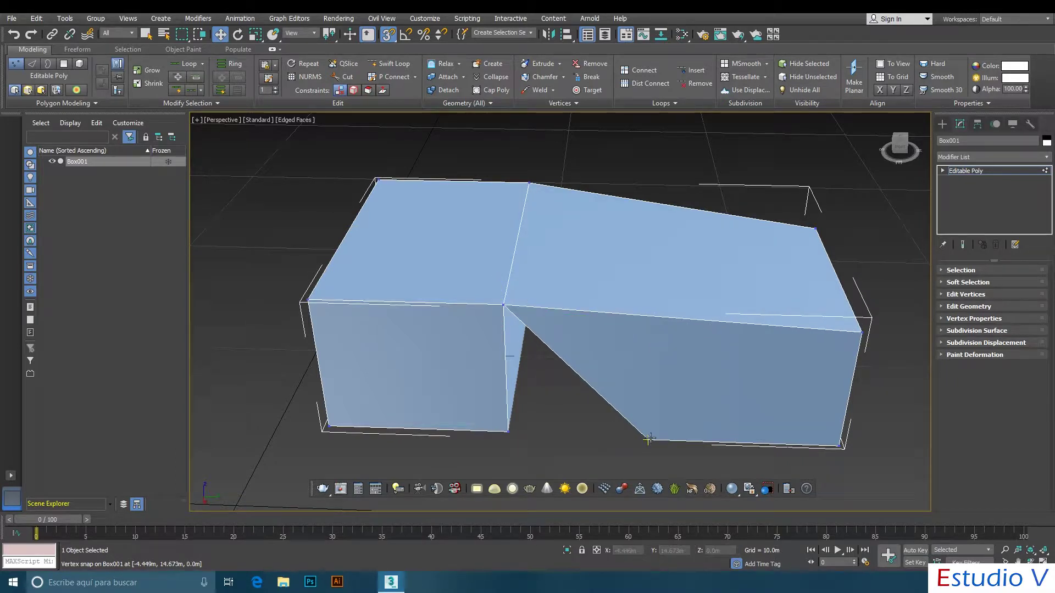
click(649, 439)
drag(649, 438, 510, 433)
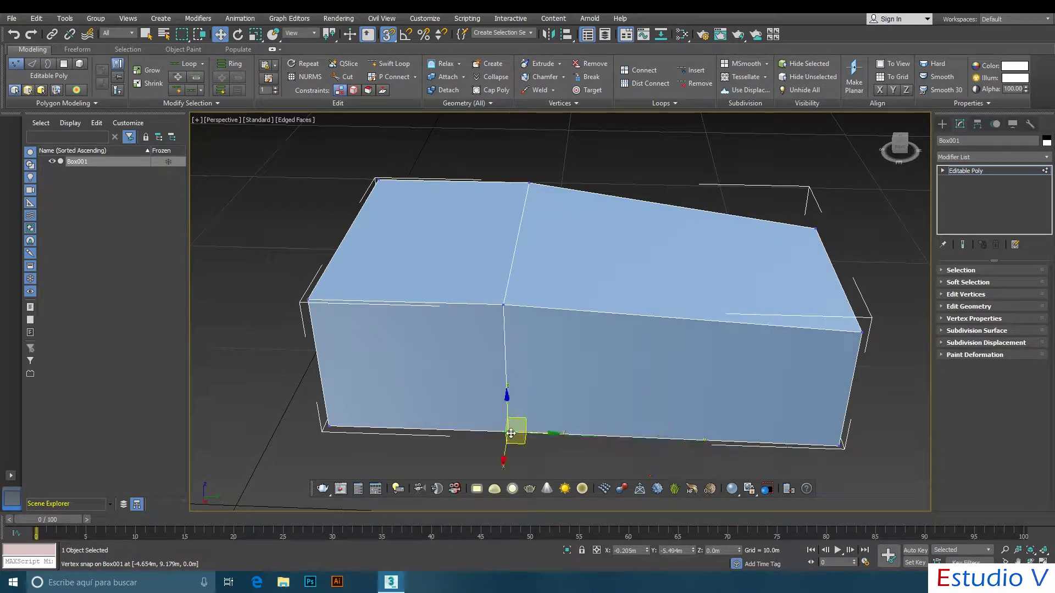
click(621, 165)
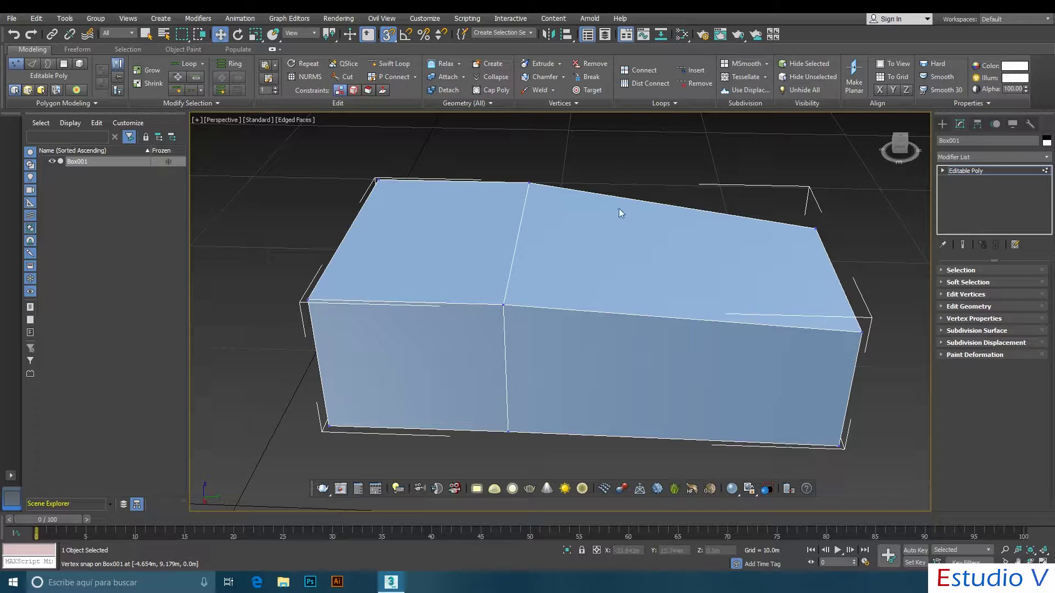
alt+middle_drag(603, 204, 648, 200)
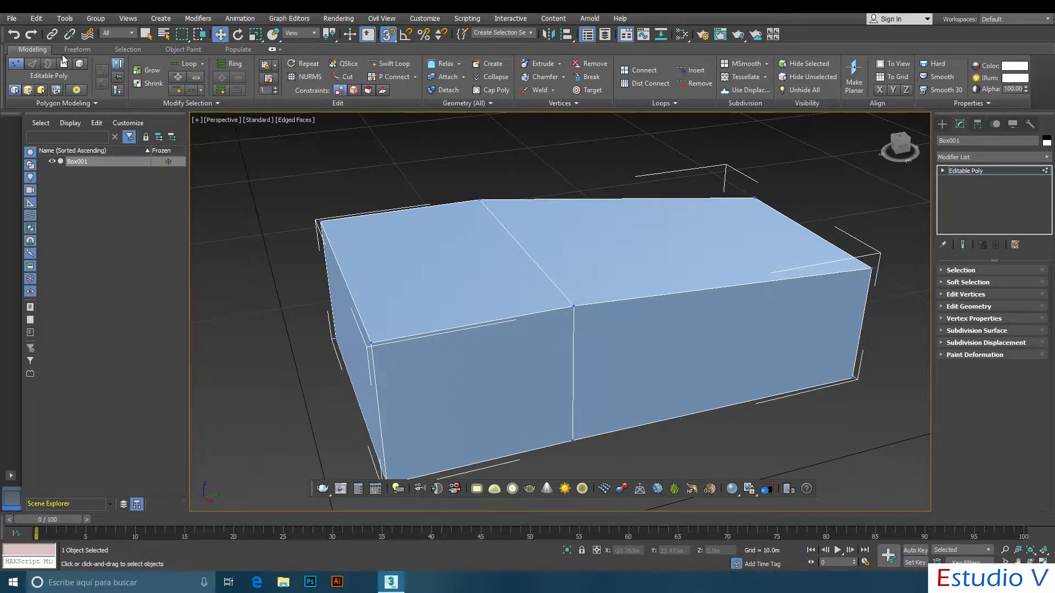
middle_drag(354, 228, 318, 253)
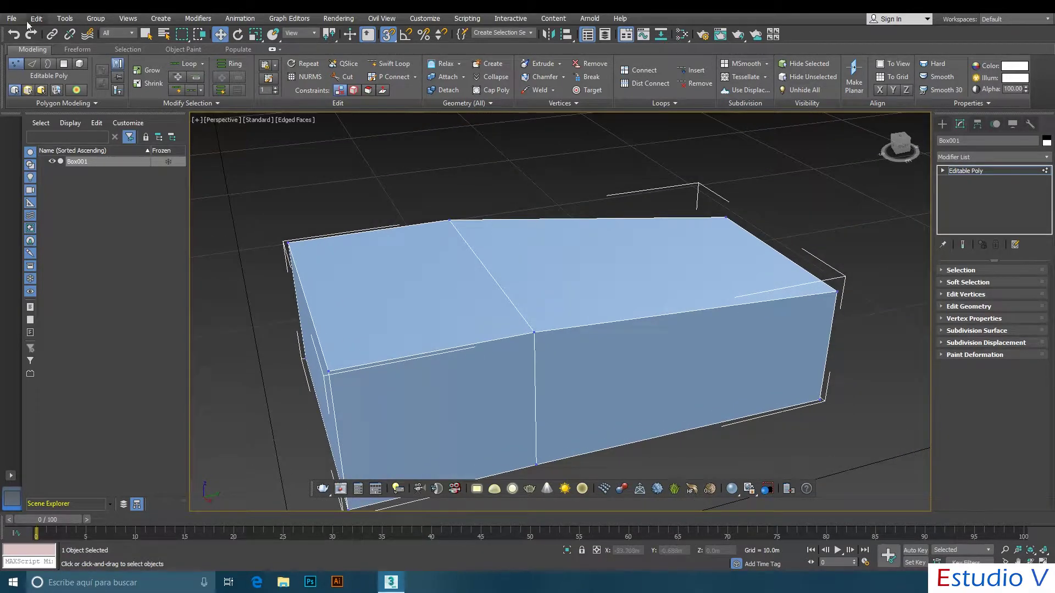
click(64, 64)
Lift the right half's top polygon to test the join, undo it, and turn Snaps Toggle off.
middle_drag(453, 209, 446, 227)
click(522, 271)
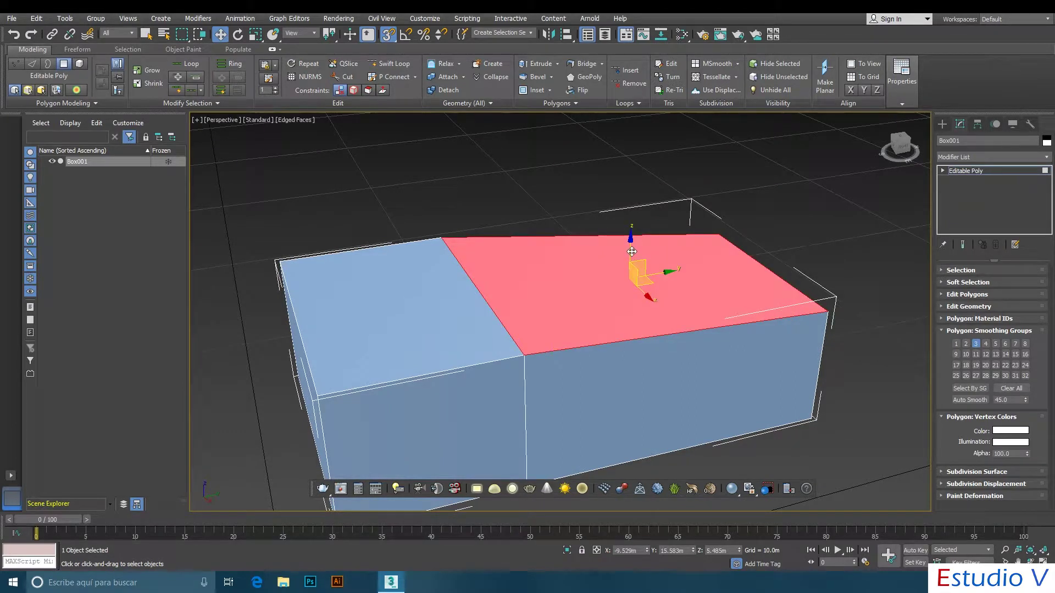
drag(632, 252, 622, 225)
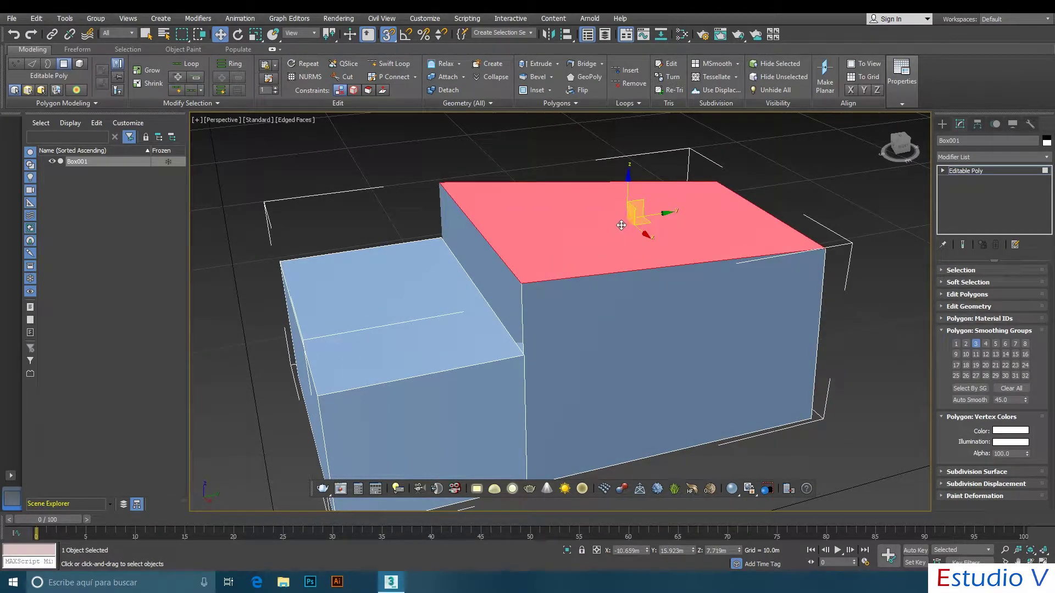
key(ctrl+z)
key(ctrl+z)
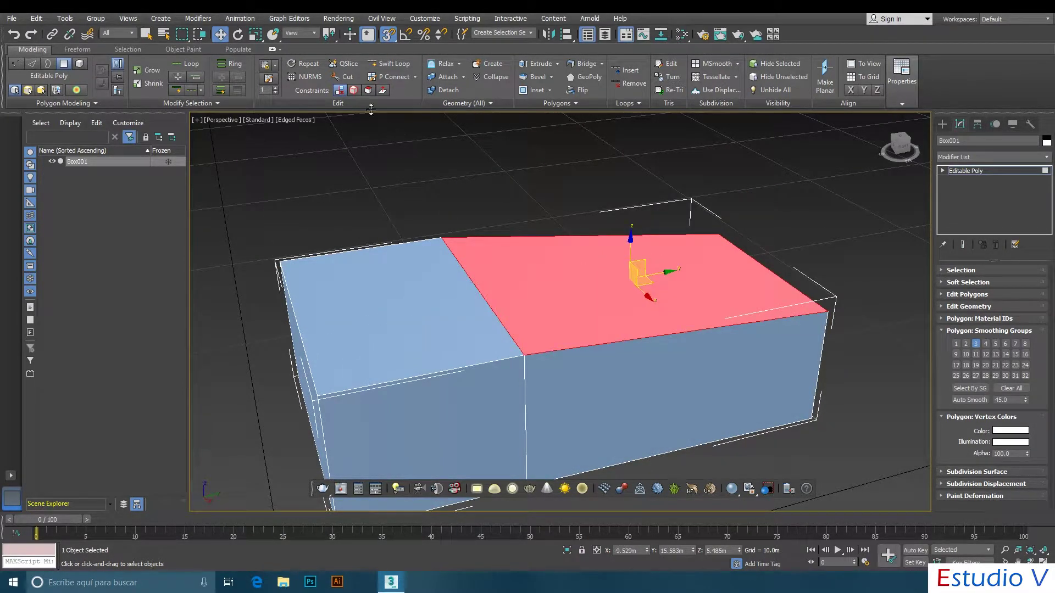
click(386, 35)
click(585, 180)
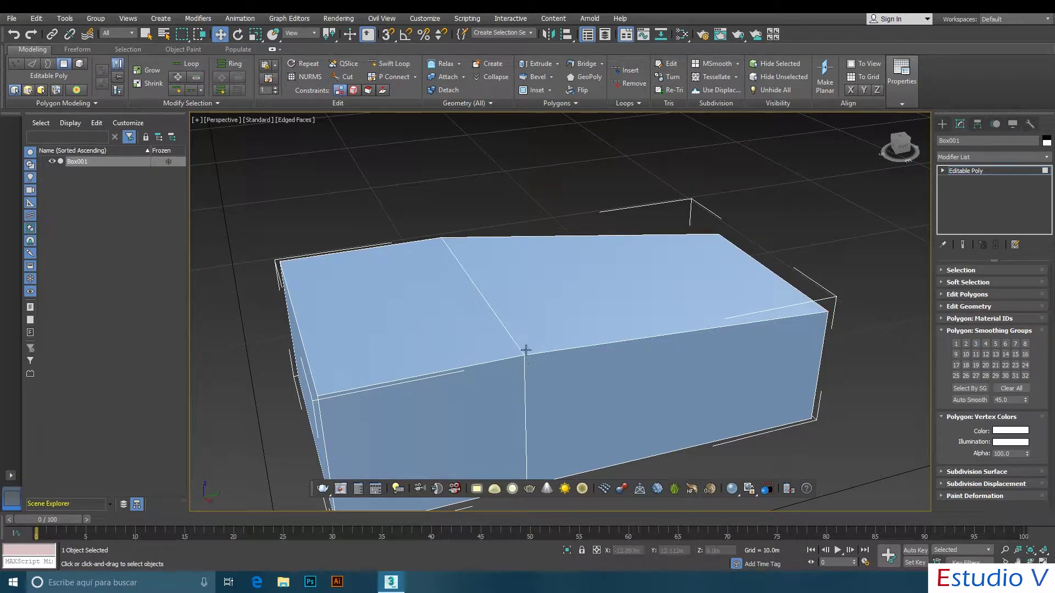
middle_drag(553, 327, 593, 269)
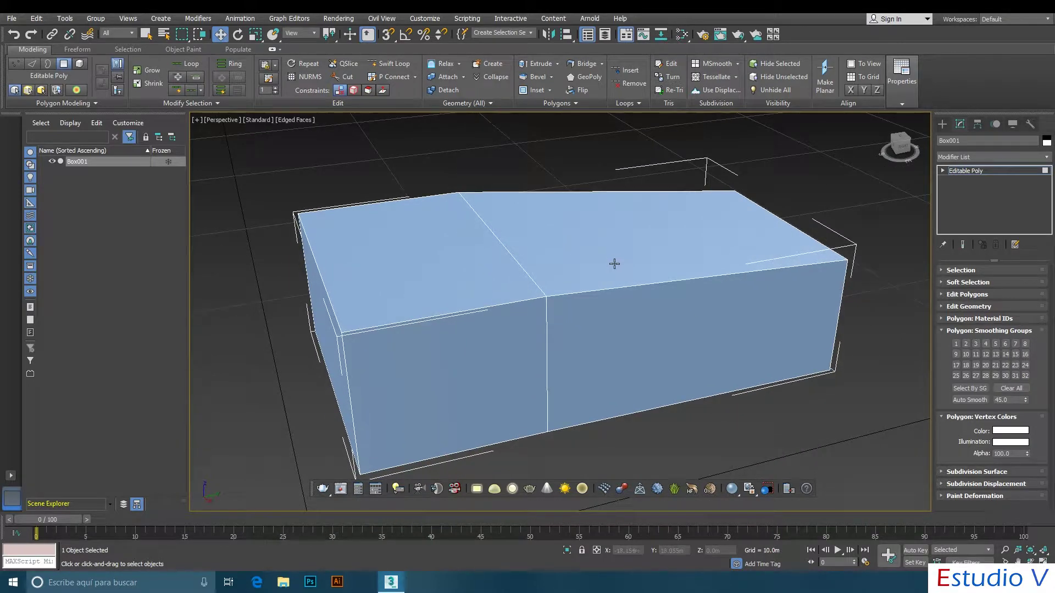
click(16, 63)
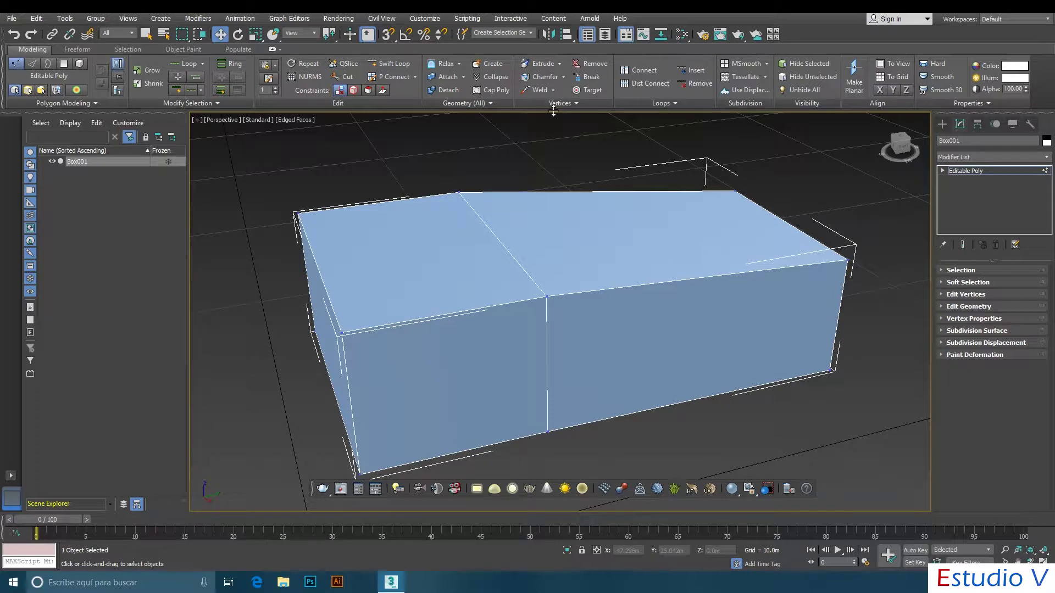
Open the Weld Vertices settings and select the vertices along the middle seam.
click(555, 91)
click(559, 104)
drag(812, 156, 774, 293)
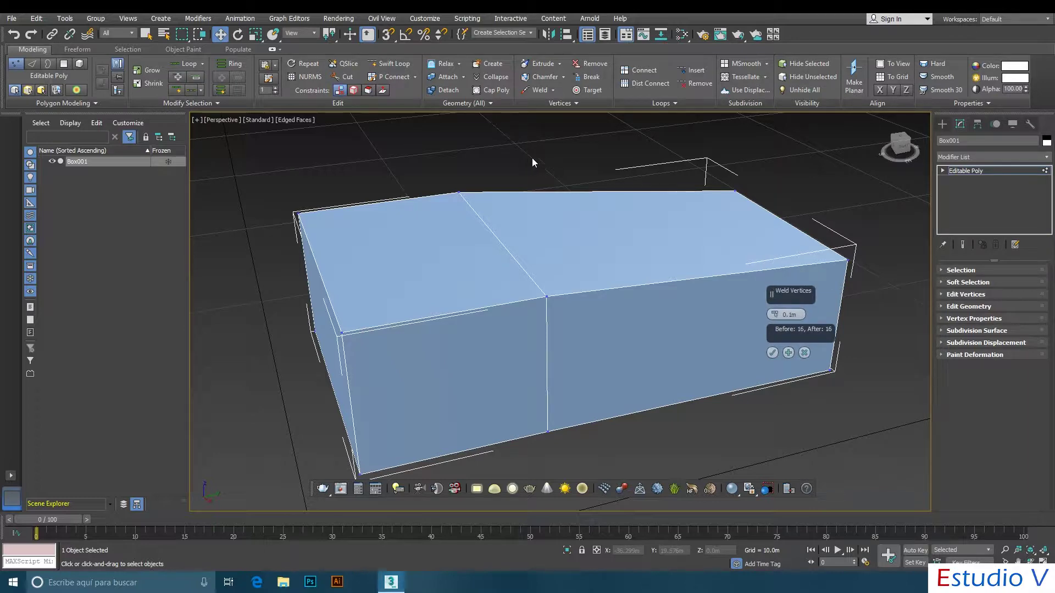
alt+middle_drag(532, 157, 518, 150)
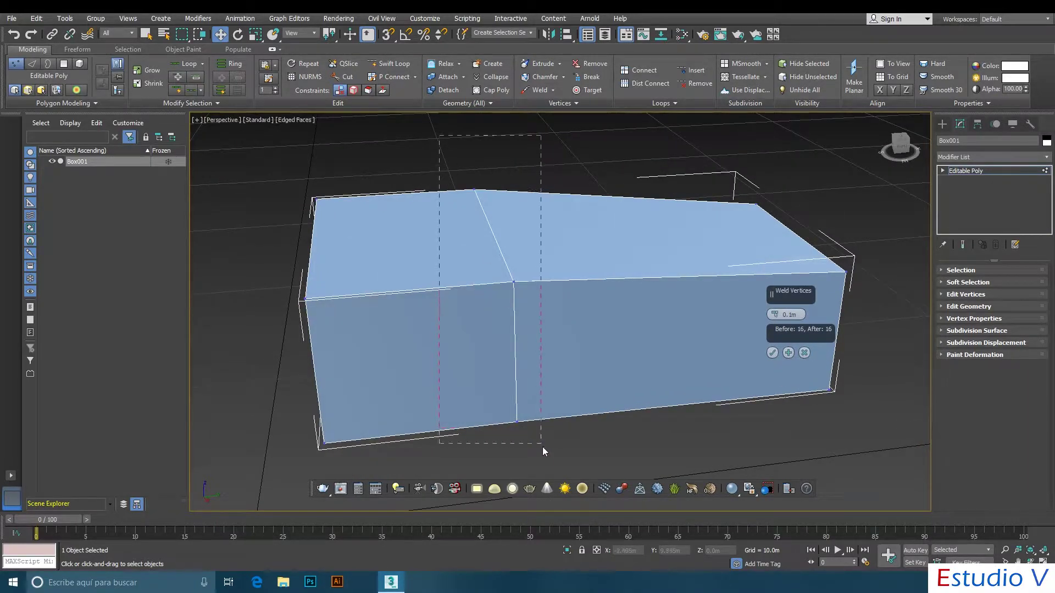
drag(542, 446, 543, 447)
scroll(536, 433, up, 4)
scroll(542, 401, down, 2)
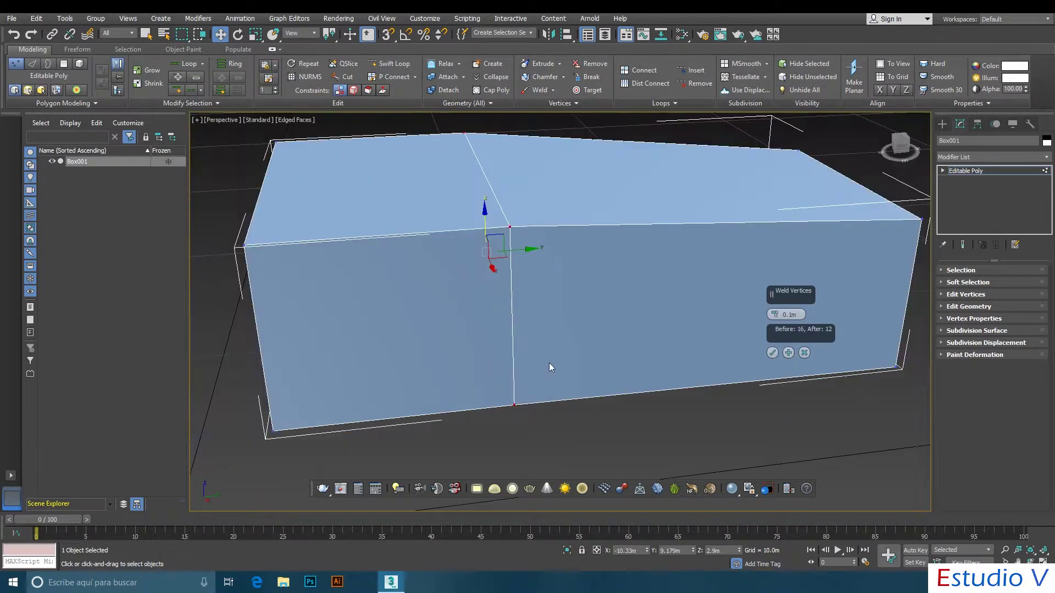
alt+middle_drag(551, 366, 554, 377)
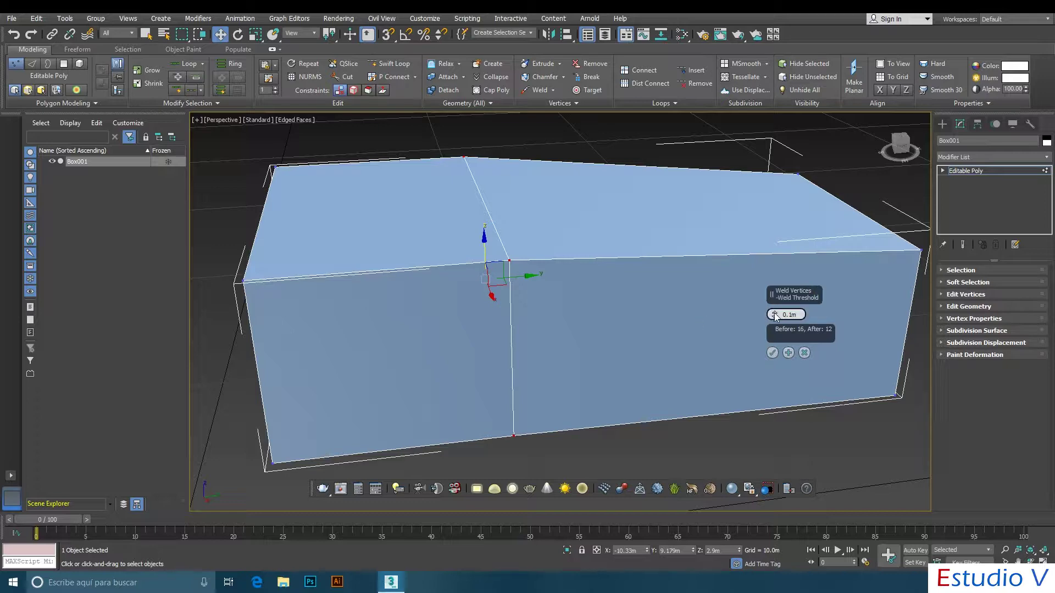
Raise the Weld Threshold until the box collapses, then lower it to 0.592m (16 to 12).
drag(774, 315, 776, 277)
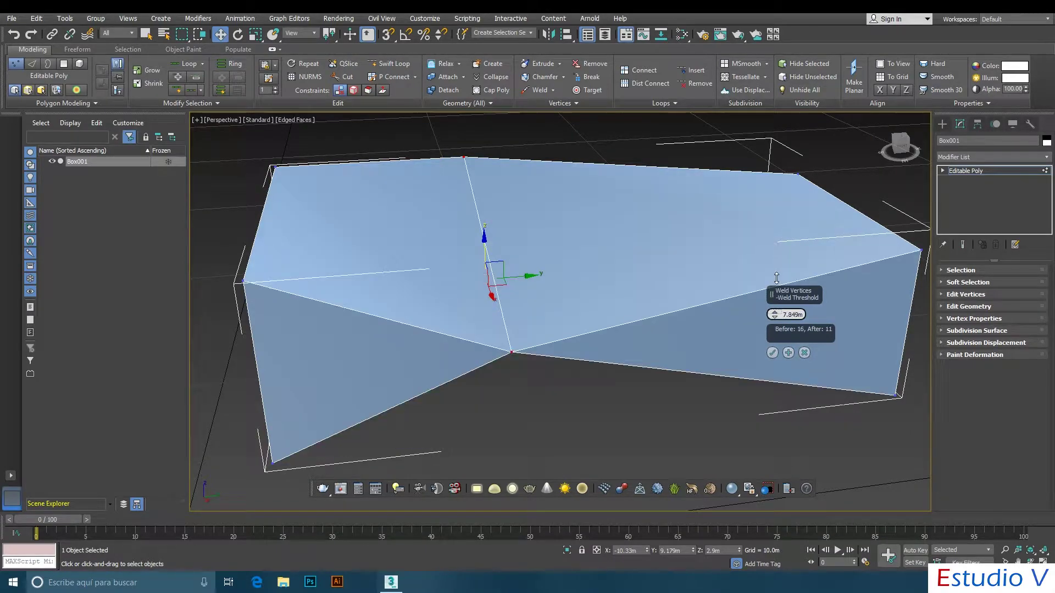
alt+middle_drag(648, 326, 622, 346)
drag(775, 318, 775, 278)
alt+middle_drag(574, 292, 618, 279)
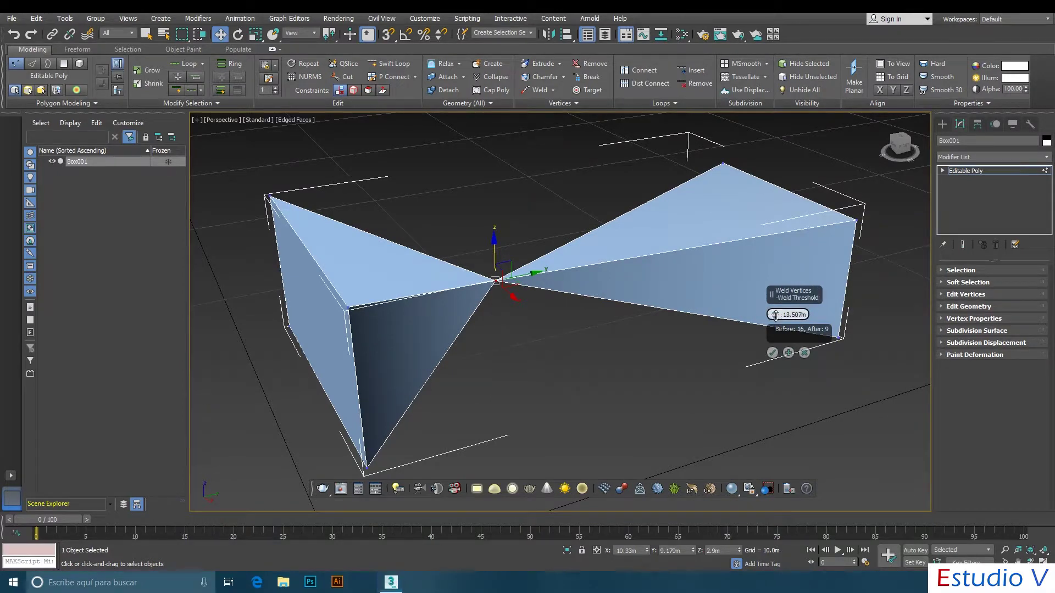
drag(774, 317, 778, 373)
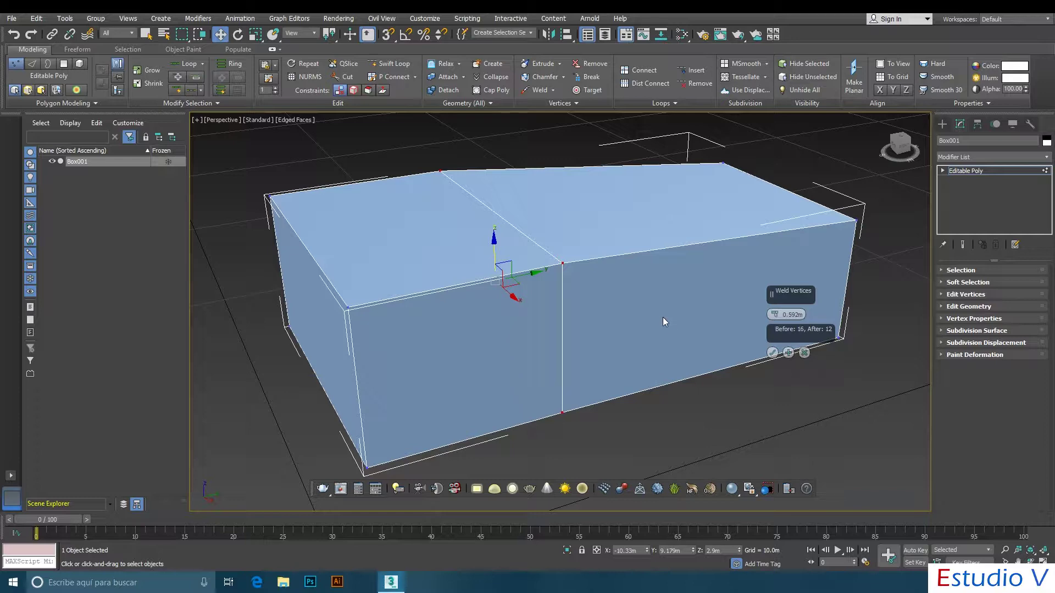
middle_drag(663, 318, 523, 312)
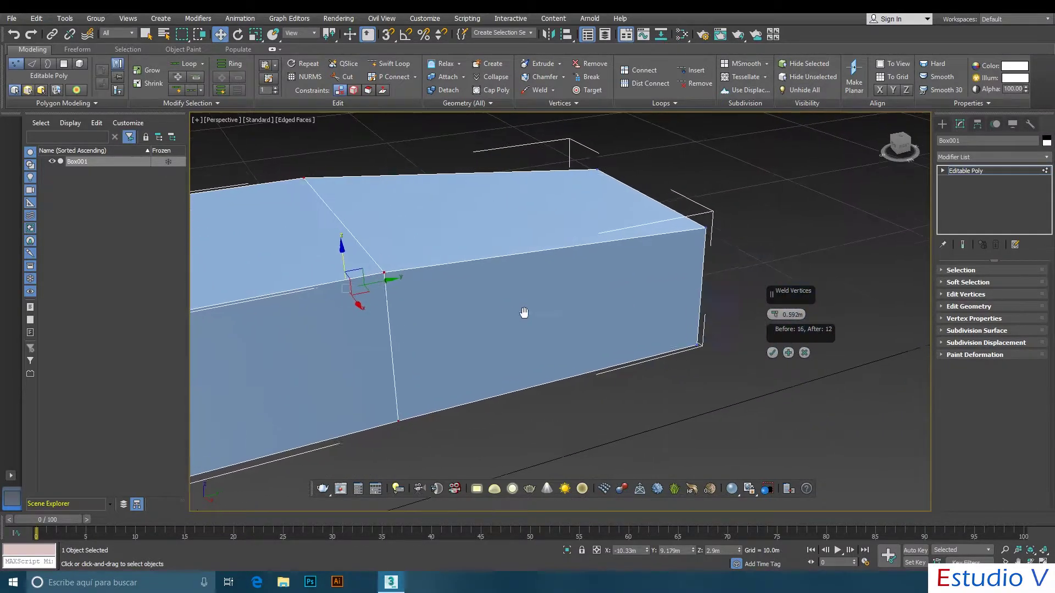
Select the top and bottom middle-edge vertices plus the top-right and bottom-right corner vertices.
click(567, 433)
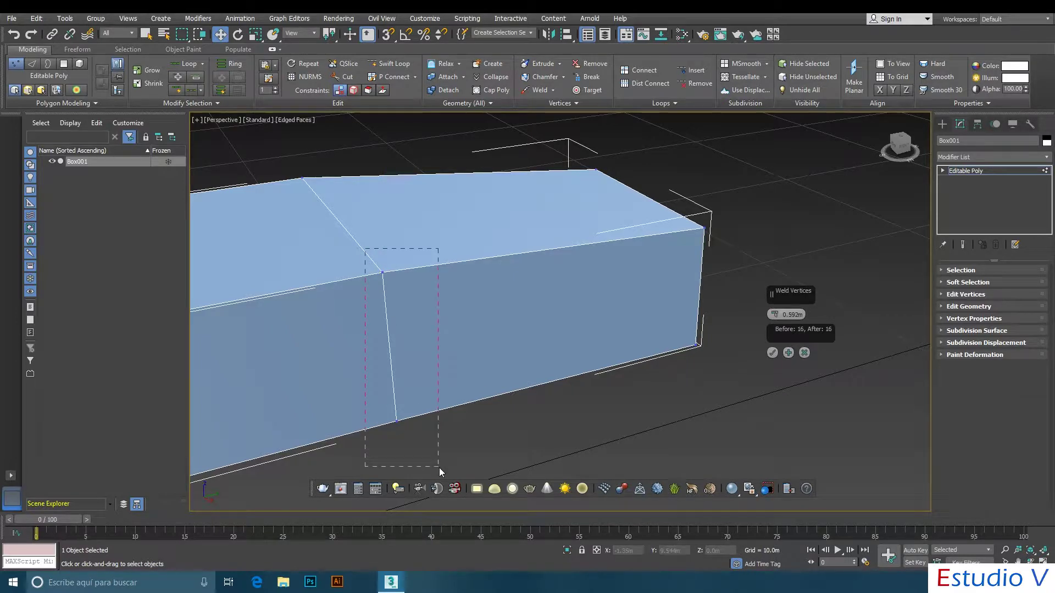
drag(440, 467, 439, 467)
click(382, 271)
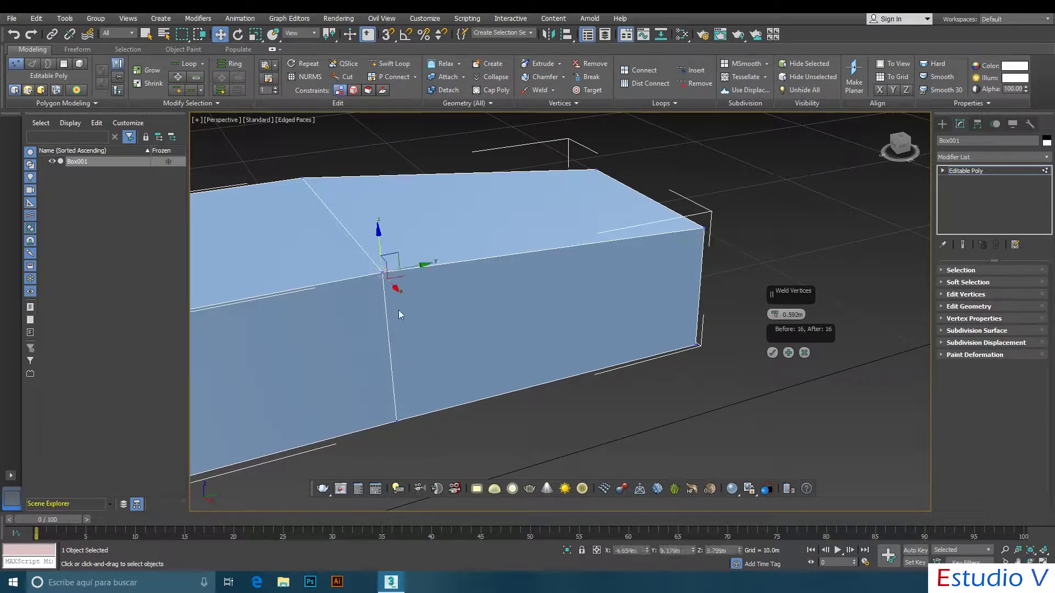
ctrl+click(396, 419)
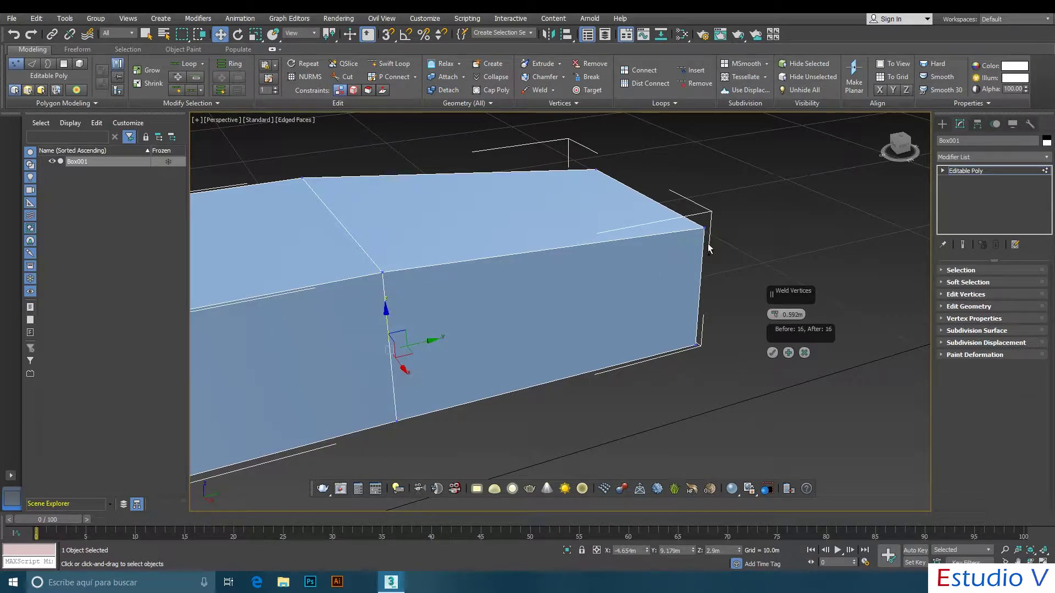
ctrl+click(704, 228)
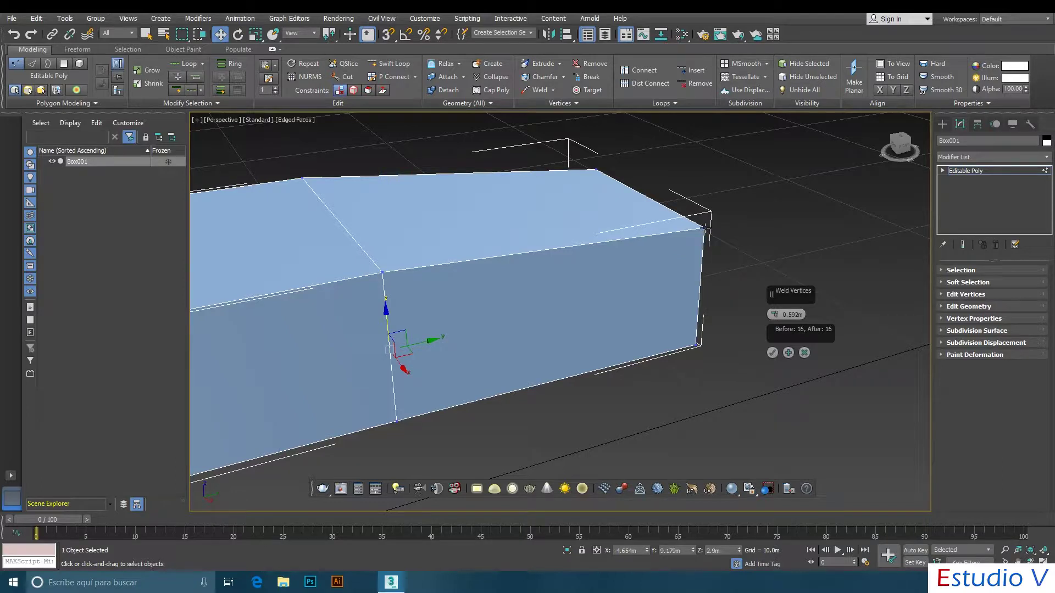
ctrl+click(697, 345)
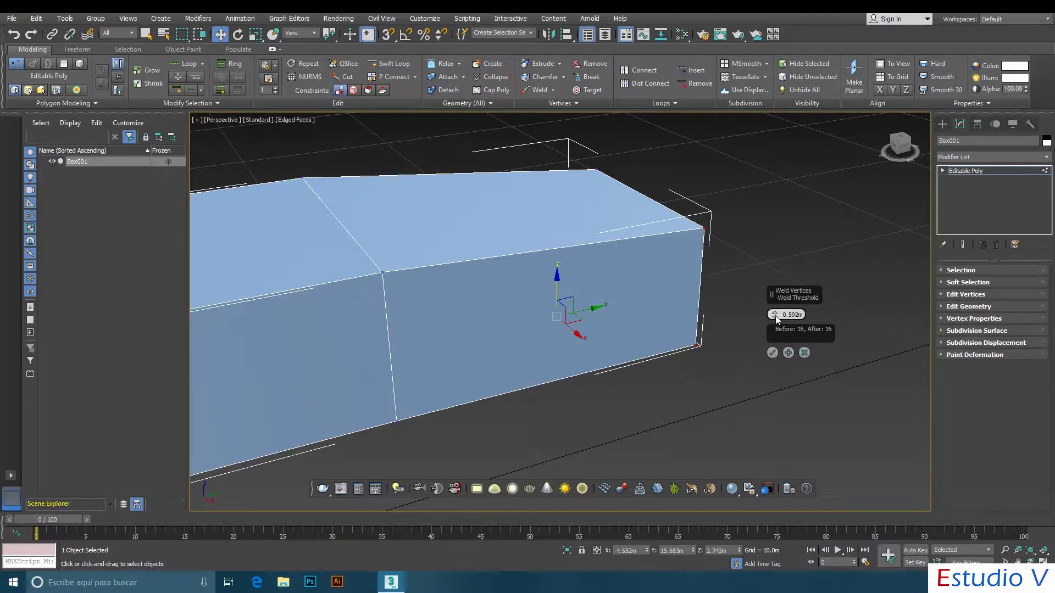
Raise the Weld Threshold on that selection, then undo back to 0.592m.
drag(775, 315, 770, 251)
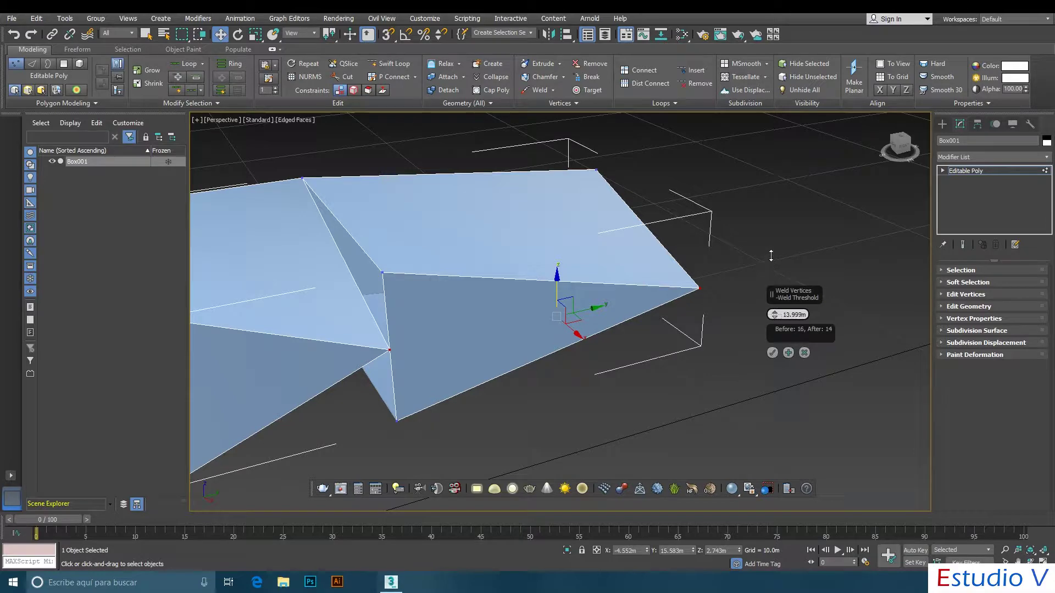
middle_drag(597, 304, 663, 306)
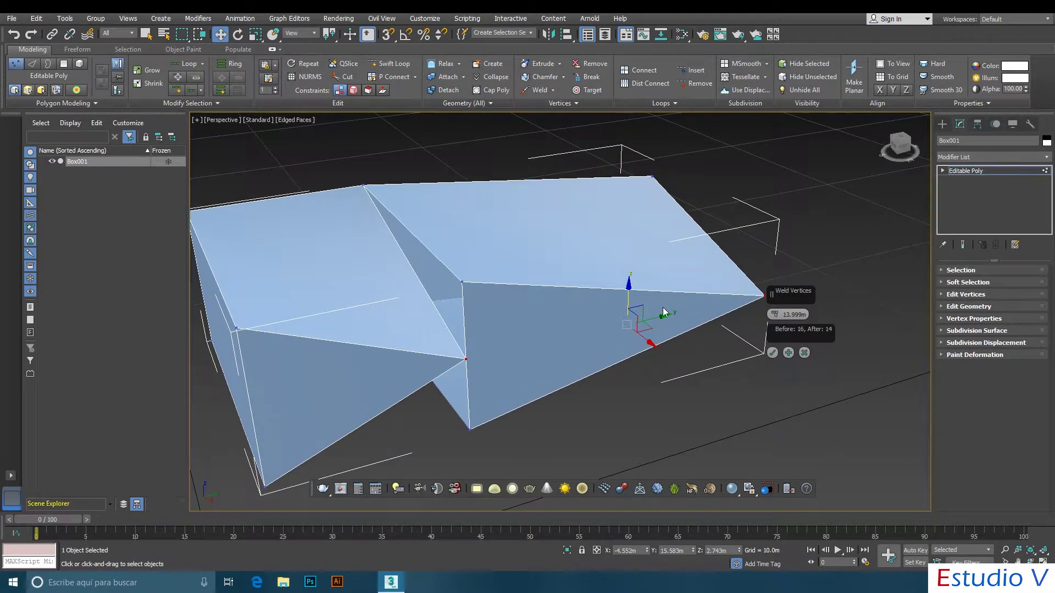
key(ctrl+z)
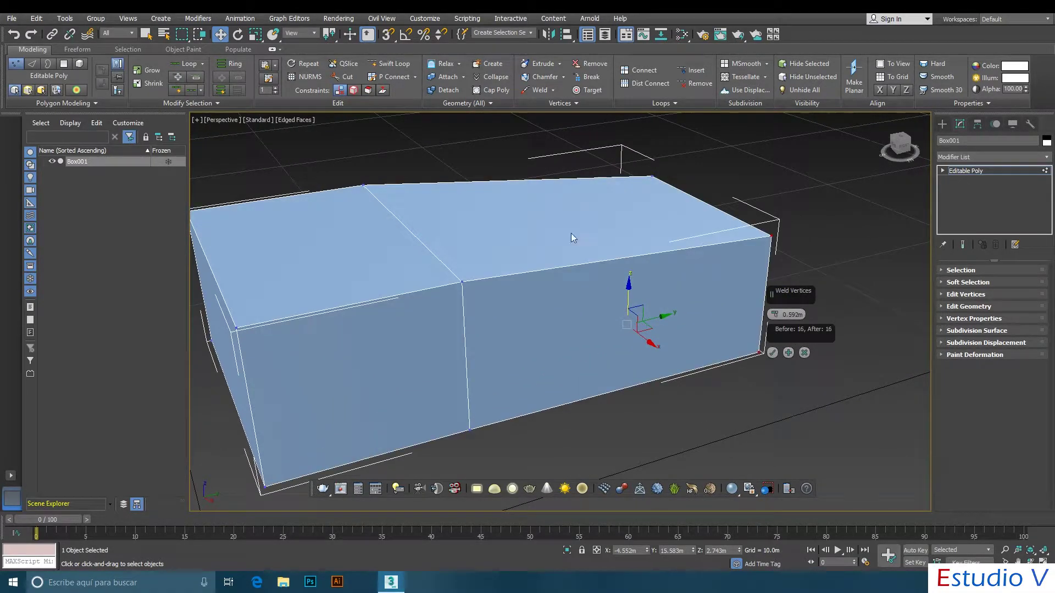
alt+middle_drag(826, 227, 770, 210)
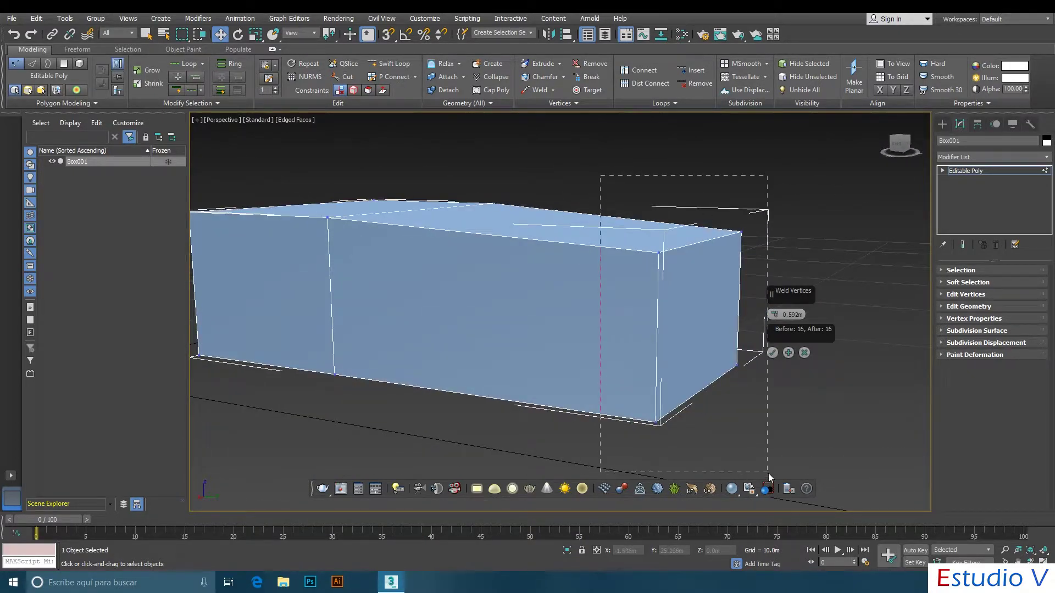
Test the Weld Threshold on the right-end vertices, then lower it to restore the box.
drag(769, 477, 769, 475)
mouse_move(774, 315)
mouse_down()
mouse_move(772, 268)
mouse_move(773, 308)
mouse_up()
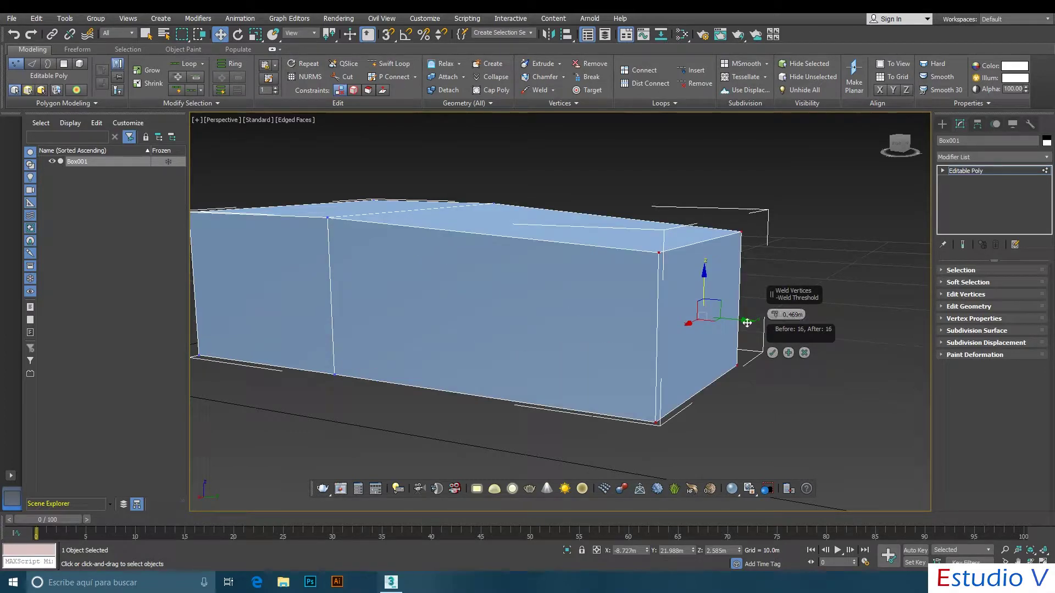
alt+middle_drag(604, 321, 668, 329)
scroll(668, 329, down, 4)
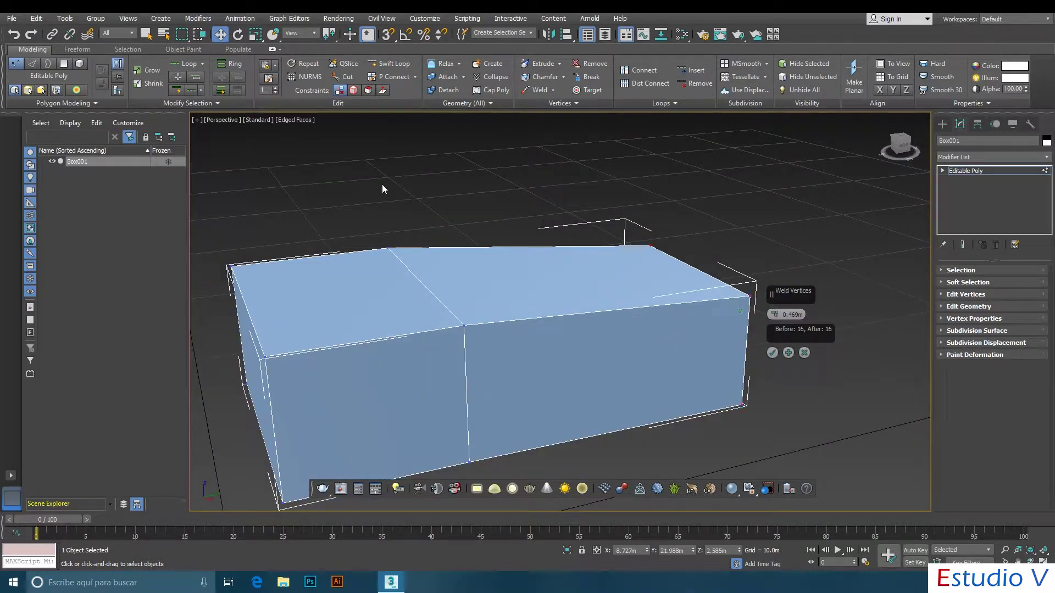
Select the middle vertices where the boxes meet and commit the weld at 0.03m threshold.
drag(363, 195, 515, 468)
alt+middle_drag(511, 433, 504, 397)
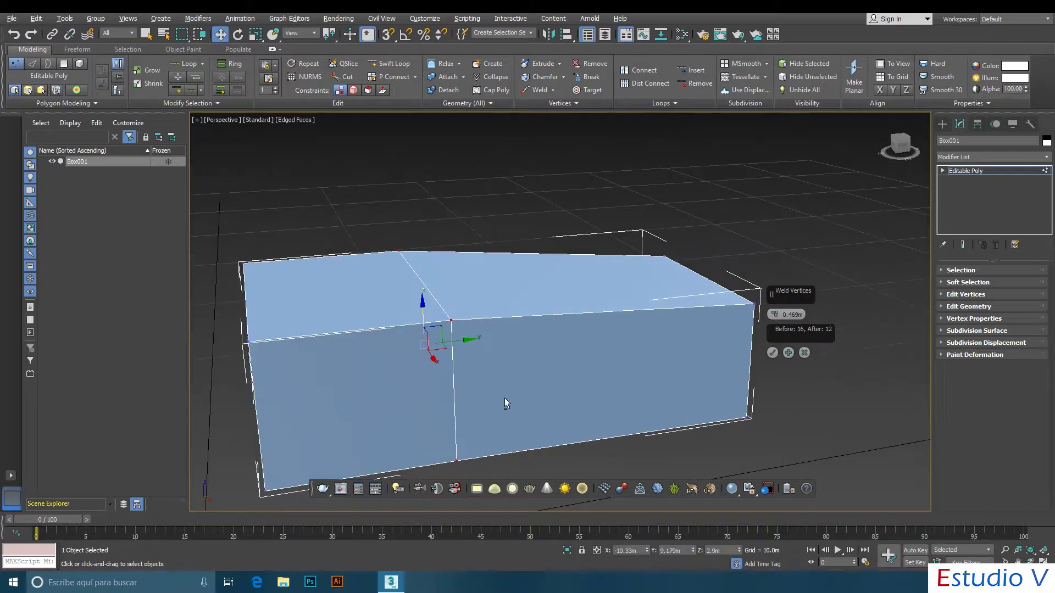
right_click(774, 315)
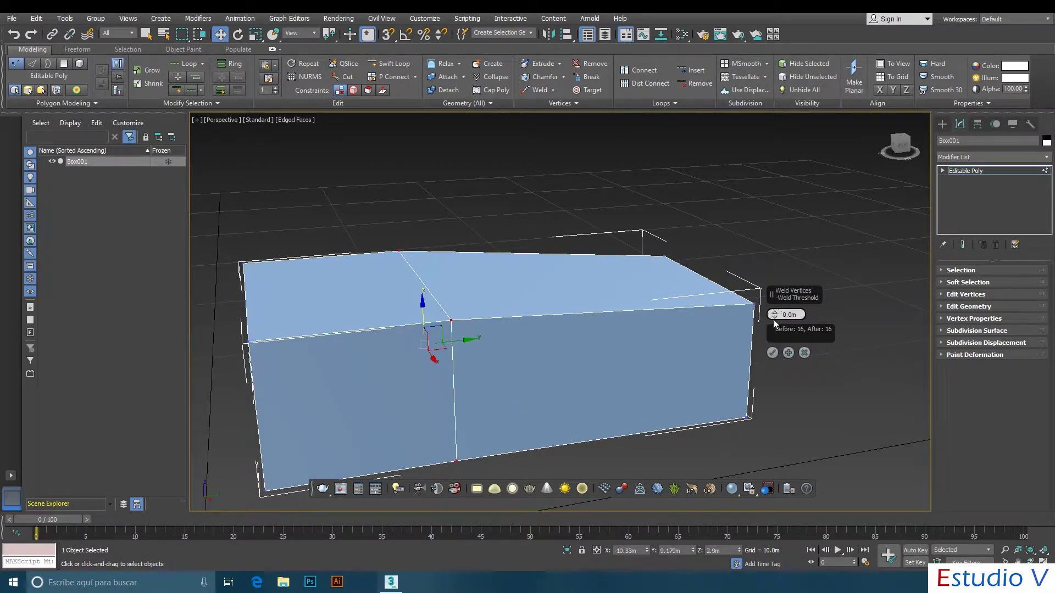
click(773, 352)
Confirm the vertex weld, then select the right half's top polygon at Polygon sub-object level.
click(528, 221)
alt+middle_drag(486, 291, 454, 255)
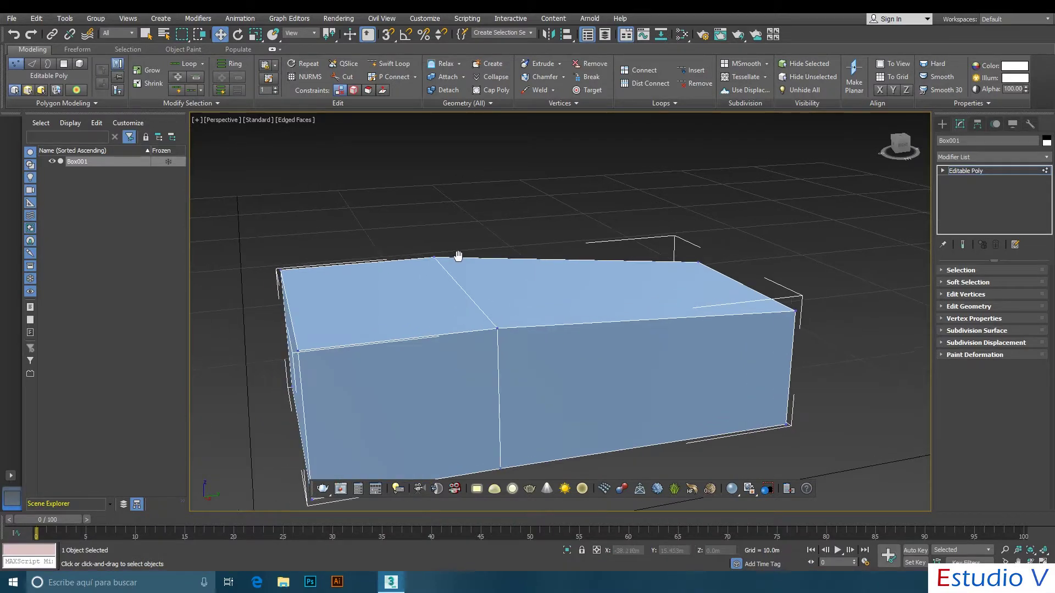
click(65, 65)
alt+middle_drag(451, 197, 565, 308)
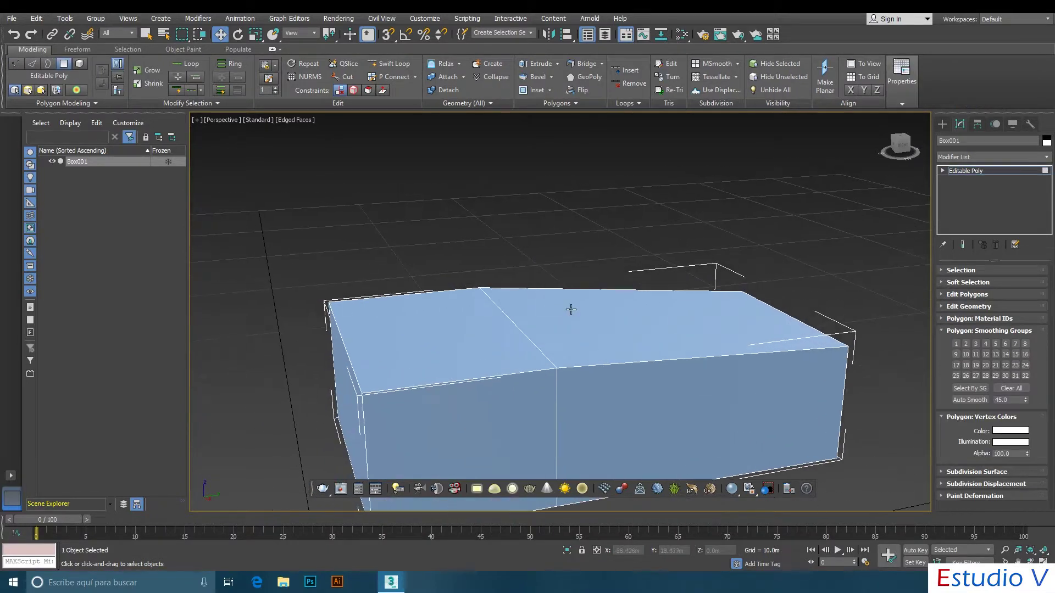
click(567, 306)
scroll(545, 253, up, 1)
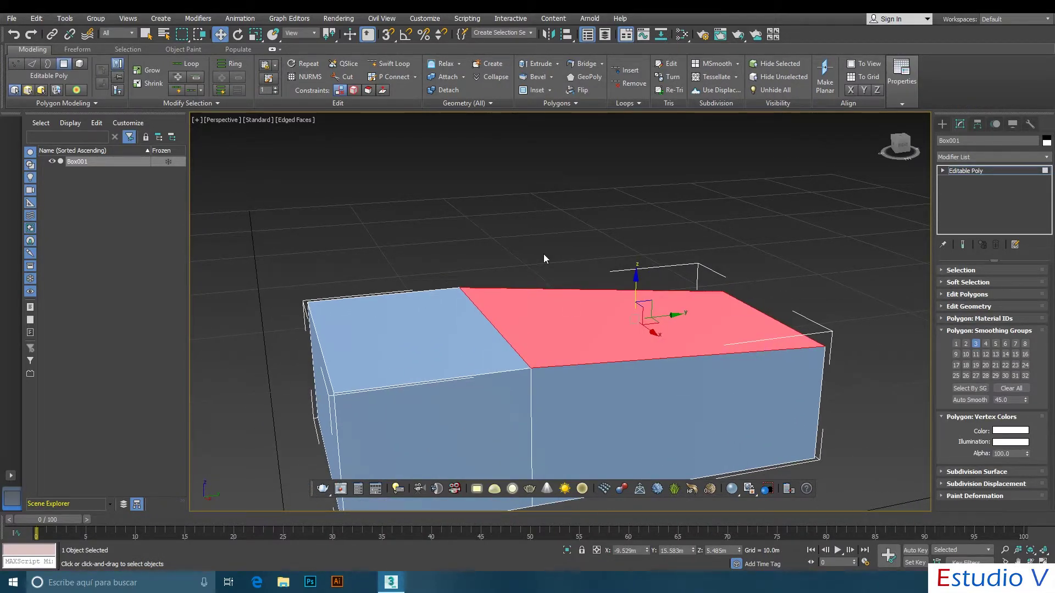